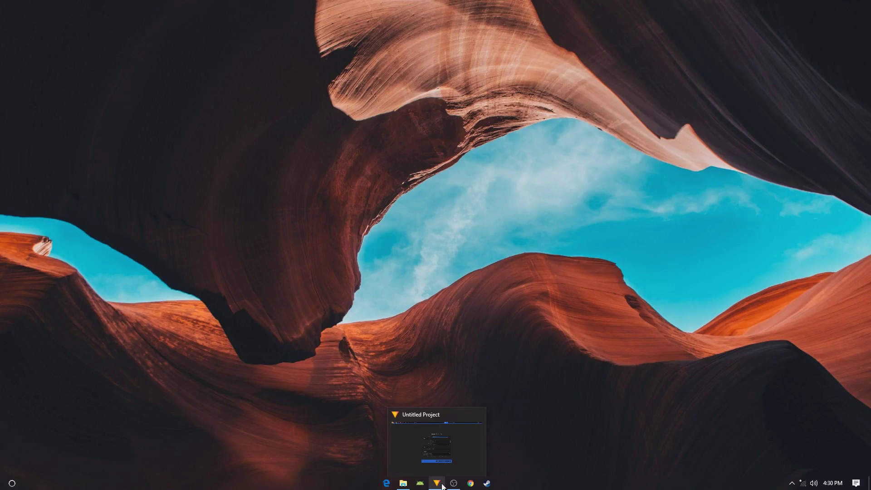
# - Restore the untitled HitFilm project window showing its 1080p Full HD @ 60 fps Project Settings
pyautogui.click(442, 486)
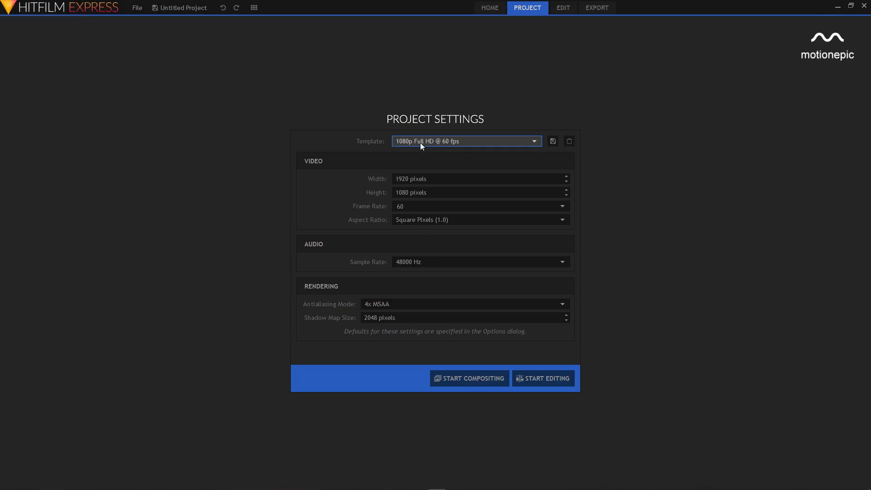
# - Start a 1920×1080 60 fps composite shot and set its duration to 00:00:05:00
pyautogui.click(467, 380)
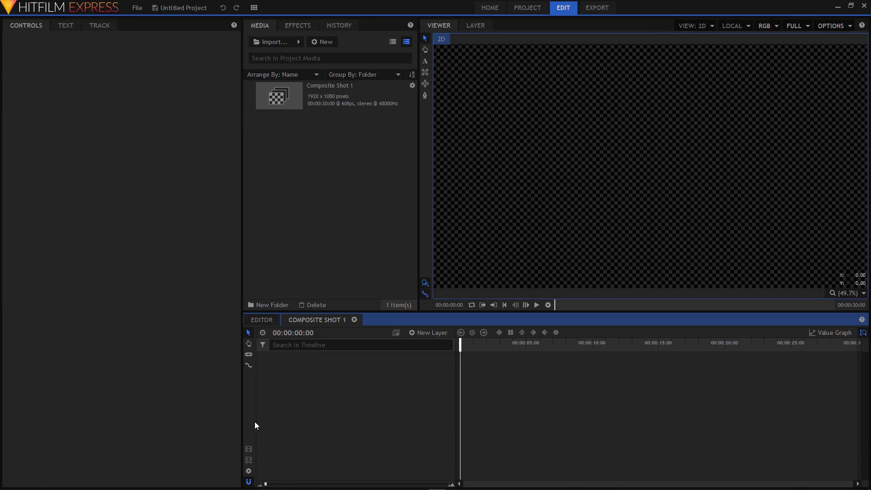
pyautogui.click(248, 472)
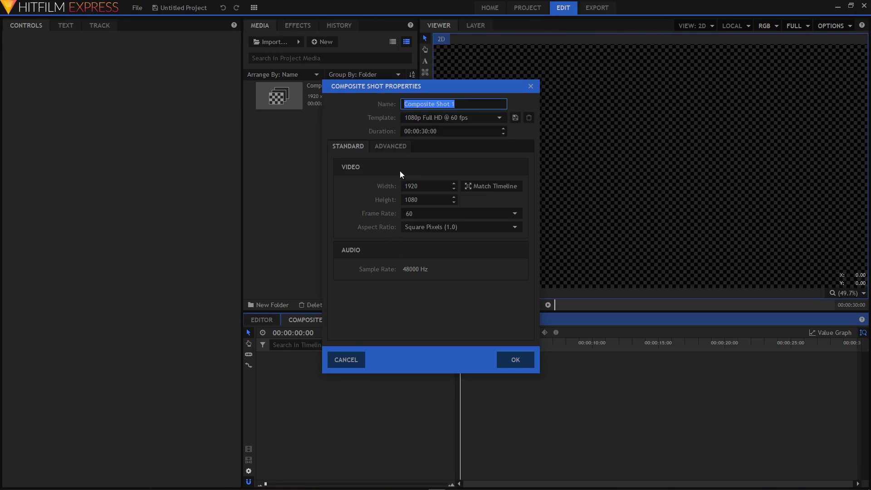
pyautogui.click(427, 131)
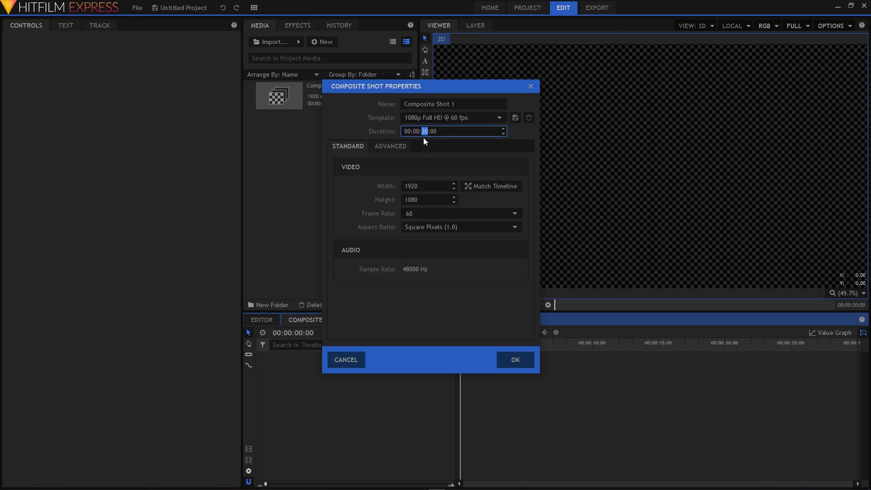
pyautogui.write('5')
pyautogui.click(519, 360)
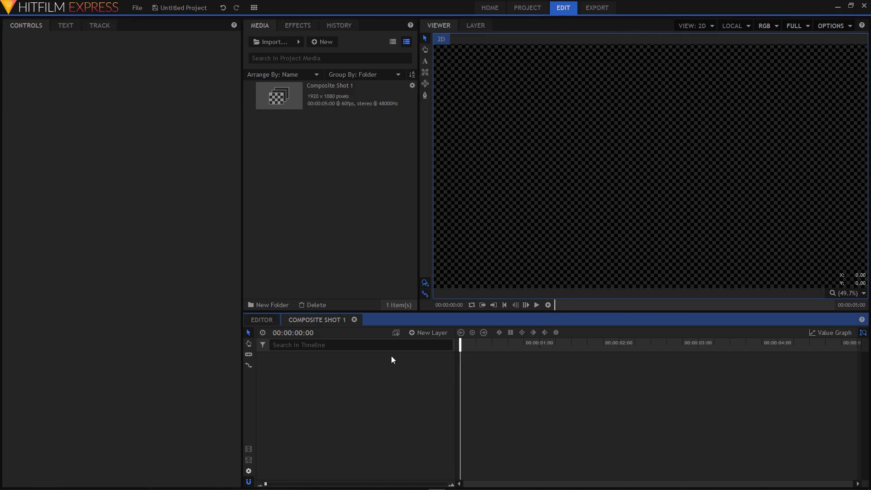
# - Add a 1920×1080 plane layer named BG in dark navy #00003d
pyautogui.click(421, 332)
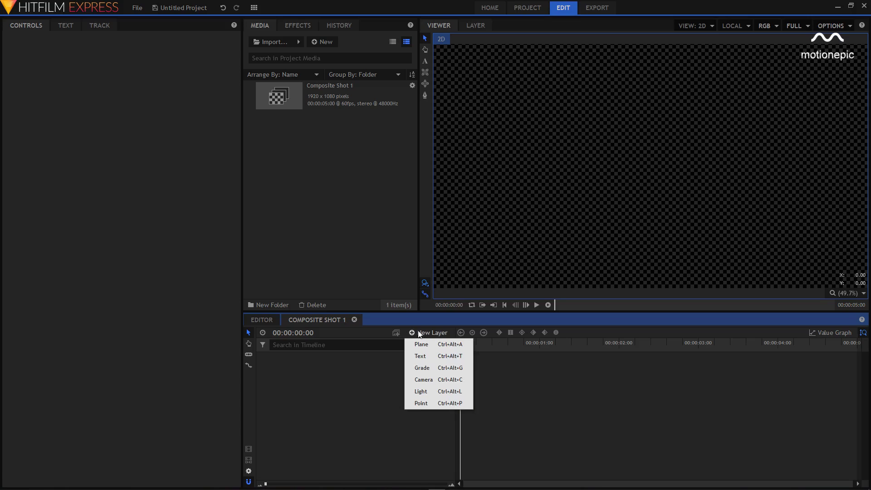
pyautogui.click(427, 343)
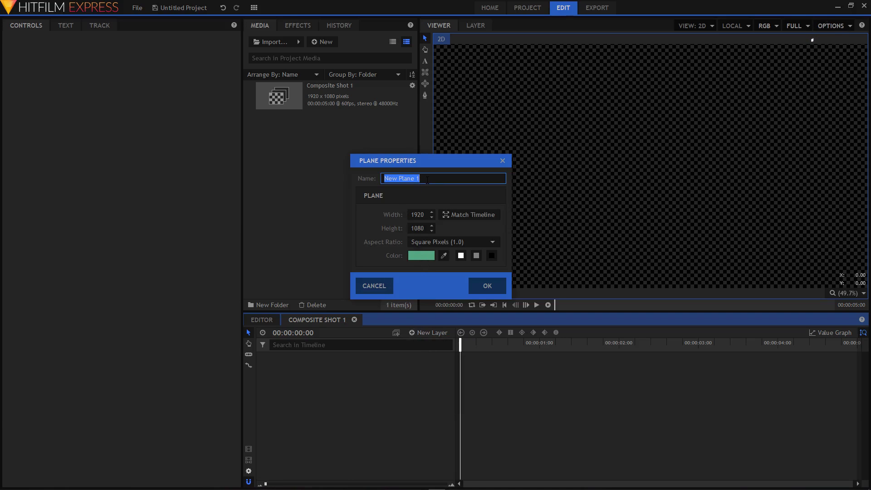
pyautogui.write('BG')
pyautogui.click(431, 257)
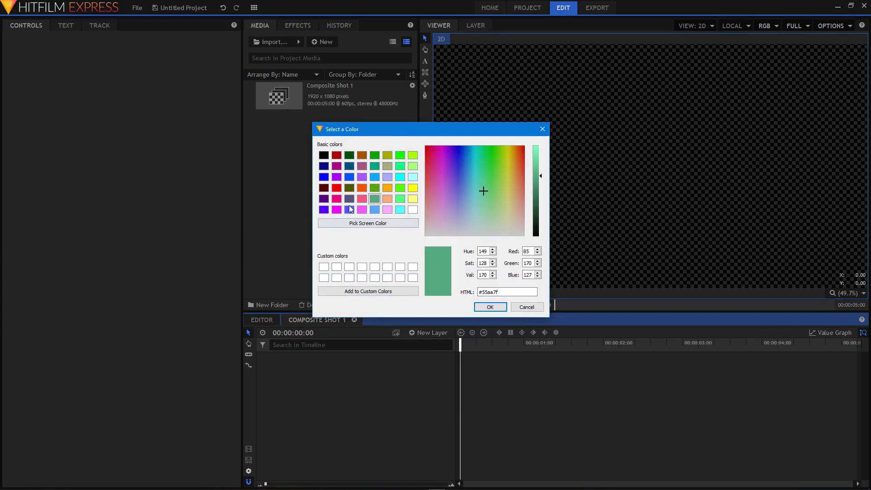
pyautogui.click(323, 166)
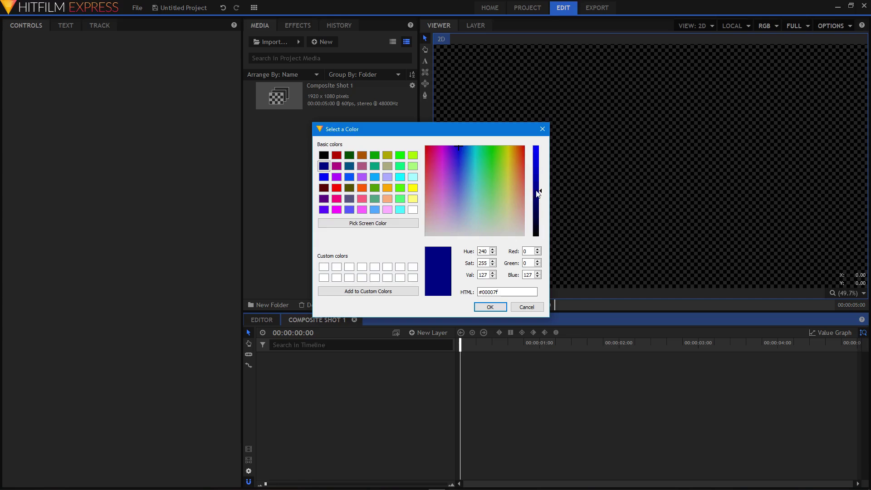
pyautogui.moveTo(538, 190); pyautogui.dragTo(538, 219)
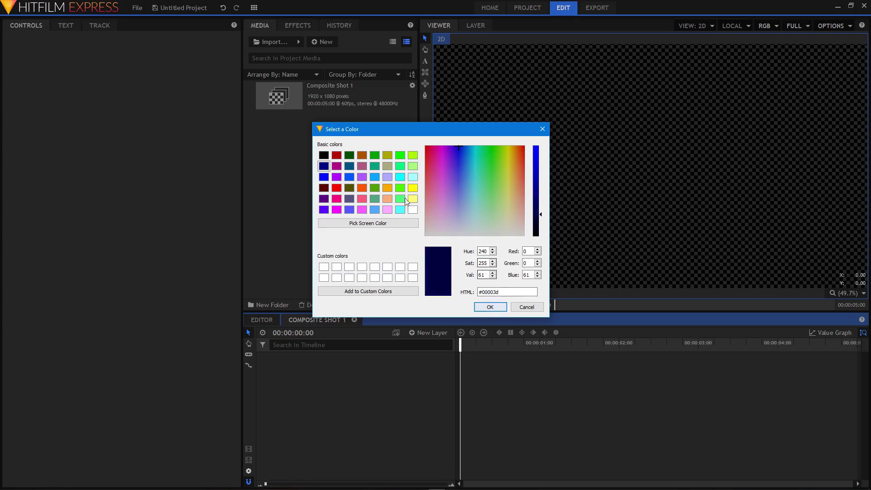
pyautogui.click(495, 307)
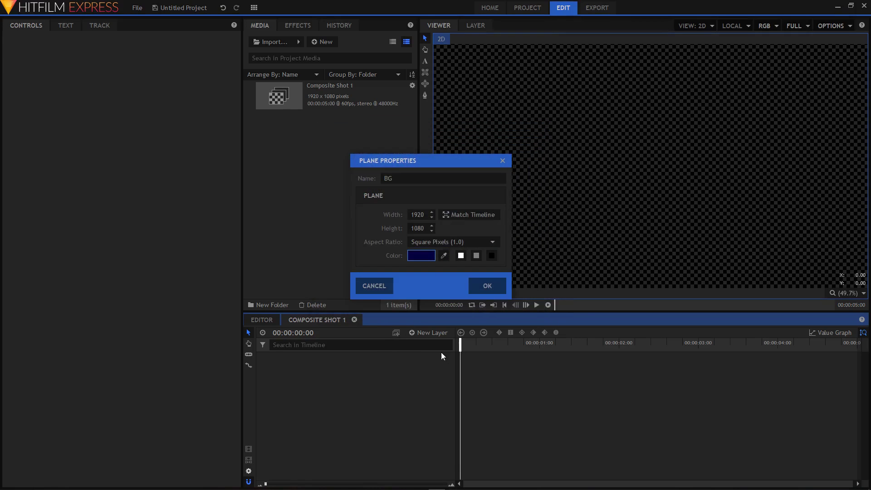
pyautogui.click(487, 287)
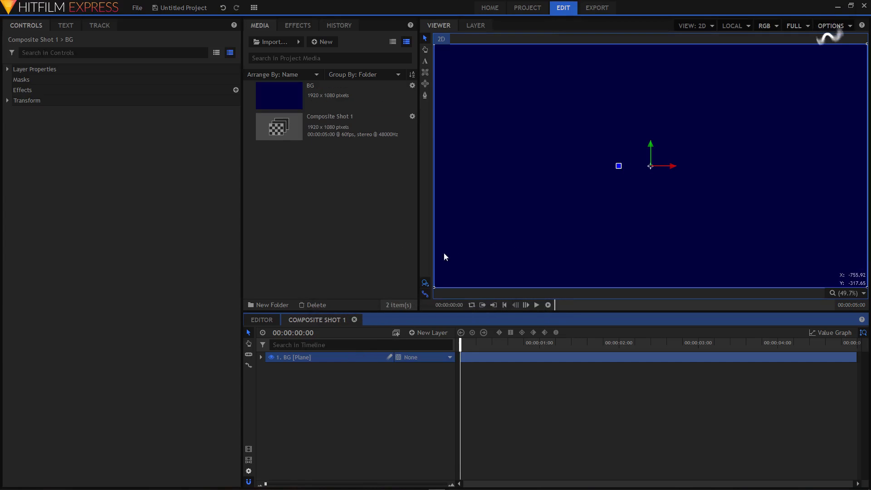
pyautogui.scroll(-1, 585, 215)
pyautogui.click(407, 388)
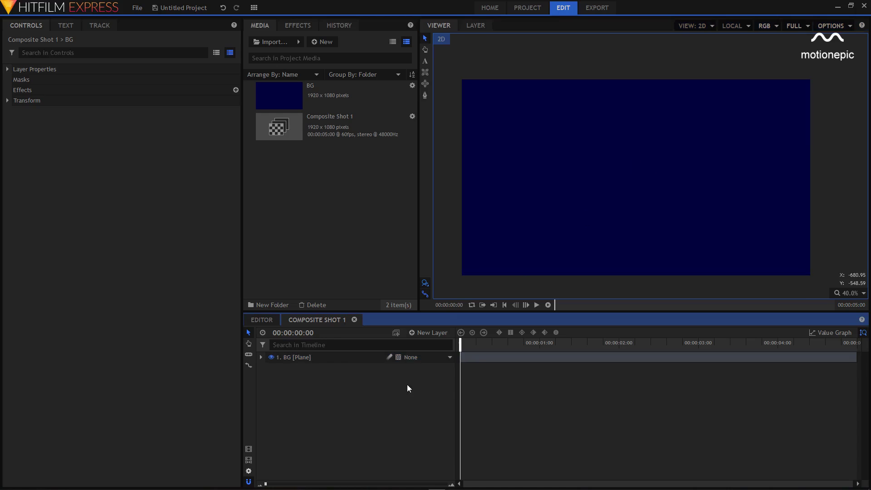
pyautogui.click(434, 336)
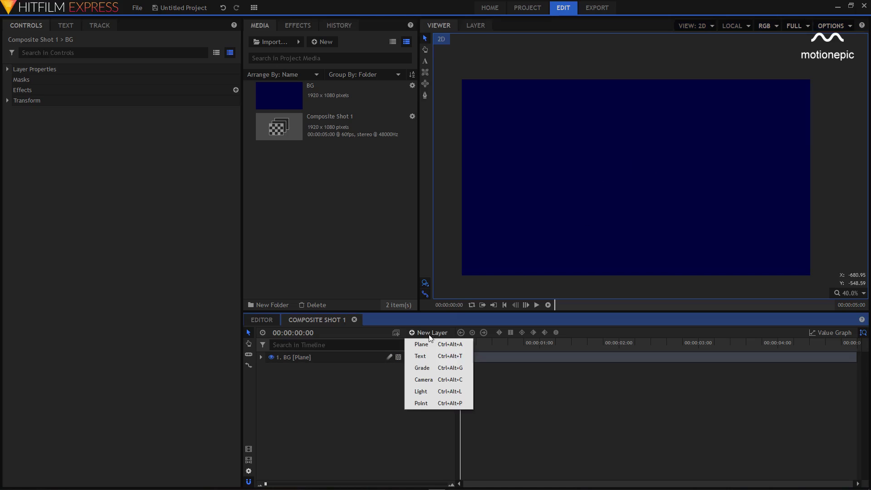
# - Create a new text layer with a 1920×1080 text box
pyautogui.click(420, 356)
pyautogui.hotkey('ctrl', 'a')
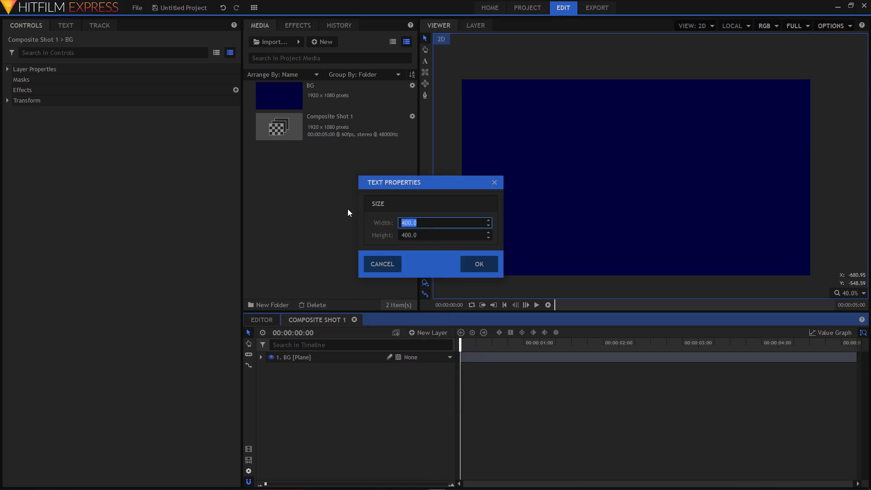
pyautogui.write('1920')
pyautogui.press('Tab')
pyautogui.write('1080')
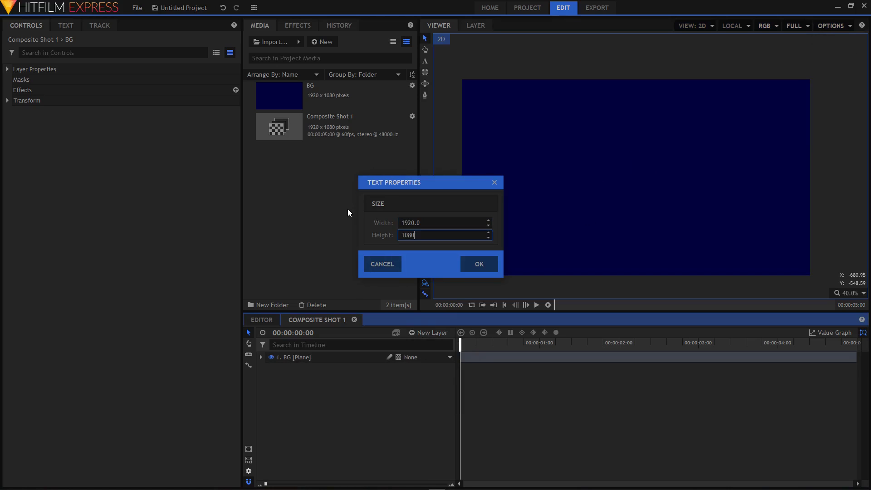
pyautogui.press('Return')
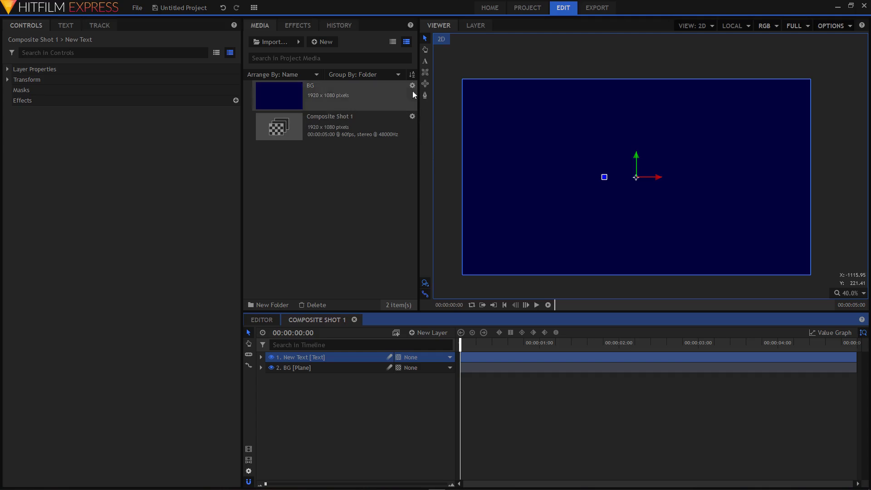
# - Type SPLIT into the text box in the viewer and select all of it
pyautogui.click(425, 60)
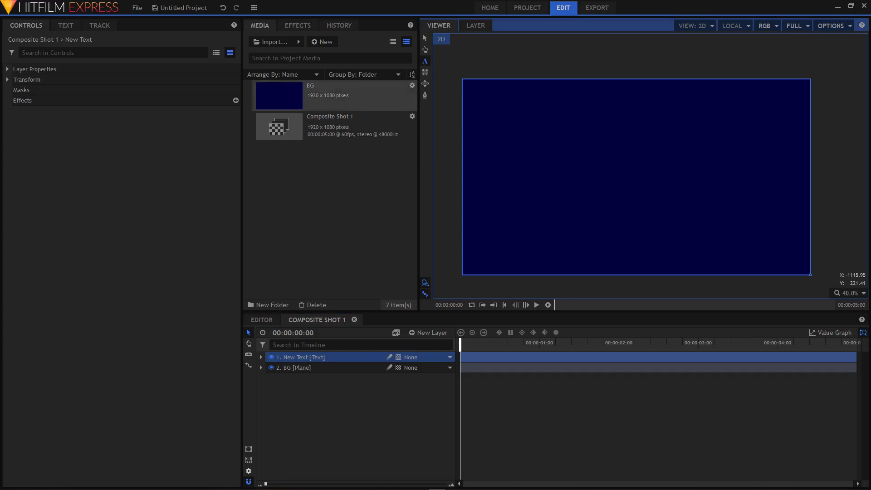
pyautogui.click(531, 153)
pyautogui.write('S')
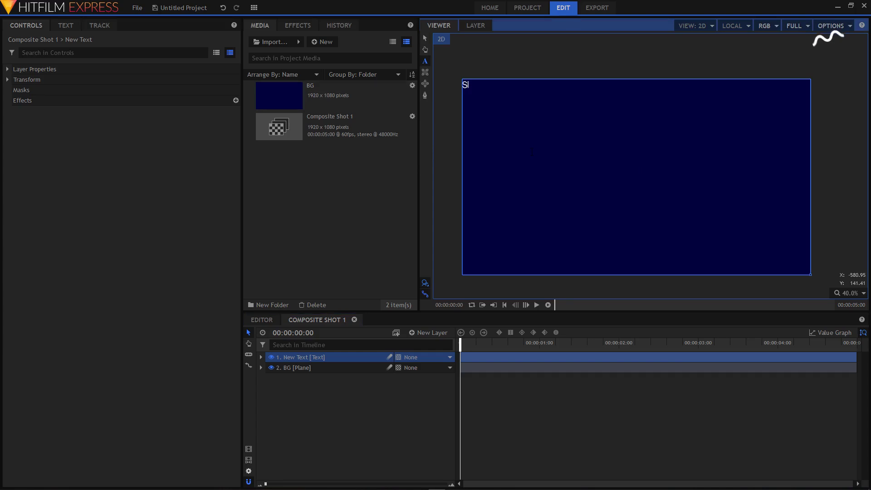
pyautogui.write('PLIT')
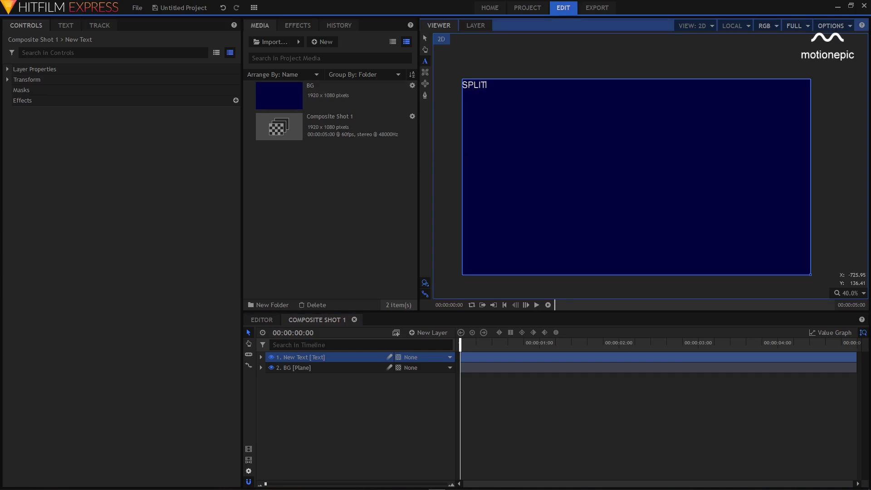
pyautogui.hotkey('ctrl', 'a')
pyautogui.click(65, 26)
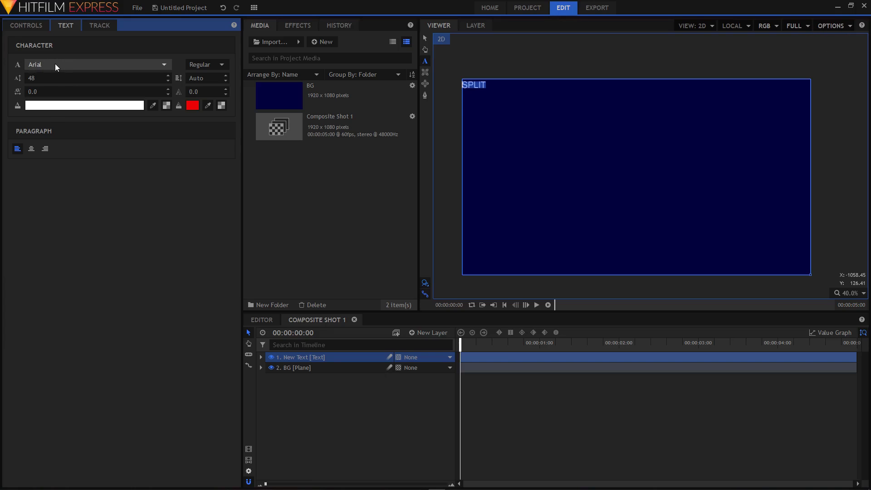
# - Set SPLIT to Arial Black with an orange #ff7700 fill
pyautogui.click(37, 65)
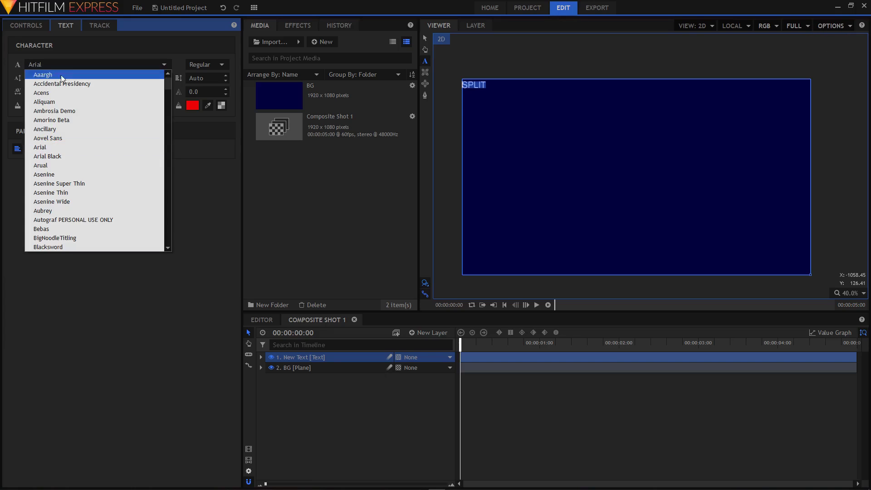
pyautogui.click(47, 156)
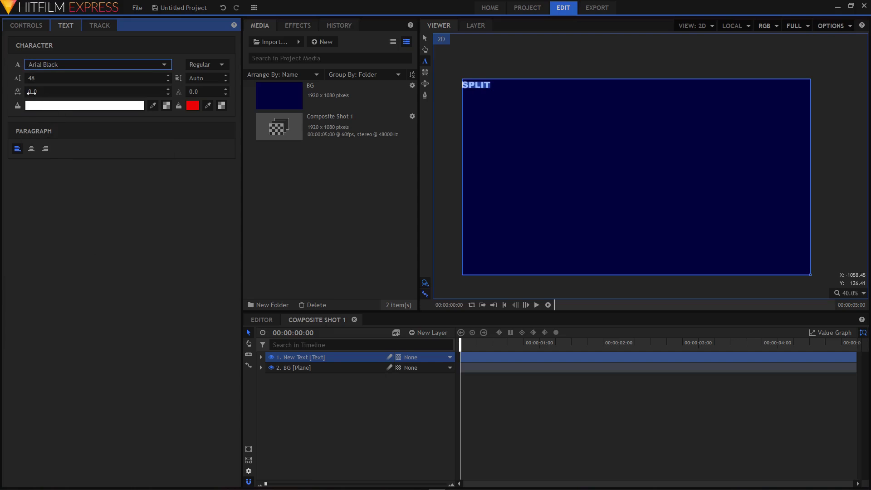
pyautogui.click(51, 107)
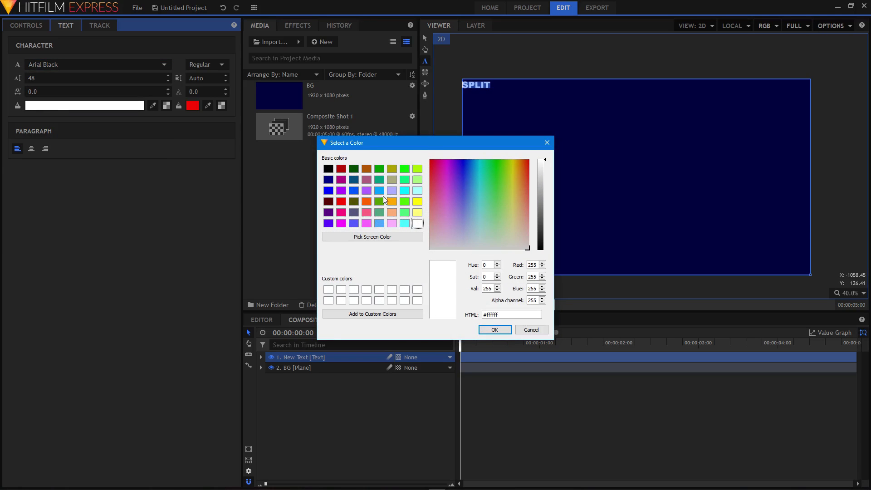
pyautogui.click(521, 160)
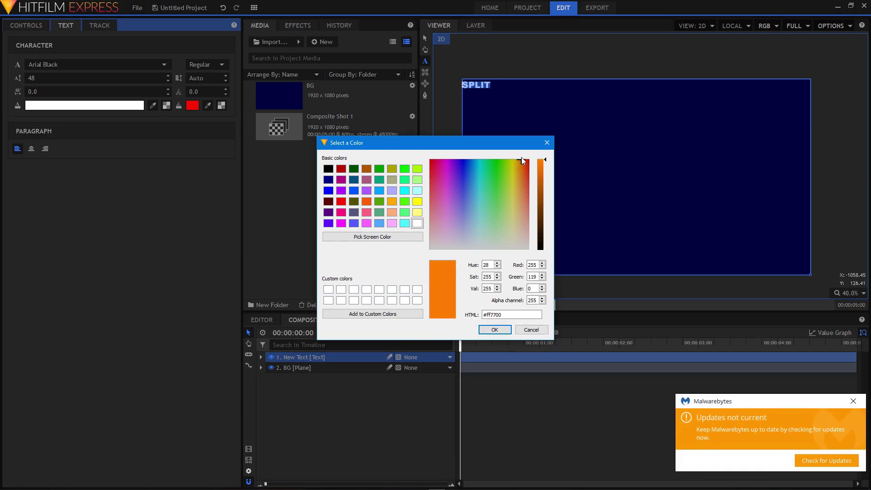
pyautogui.click(494, 328)
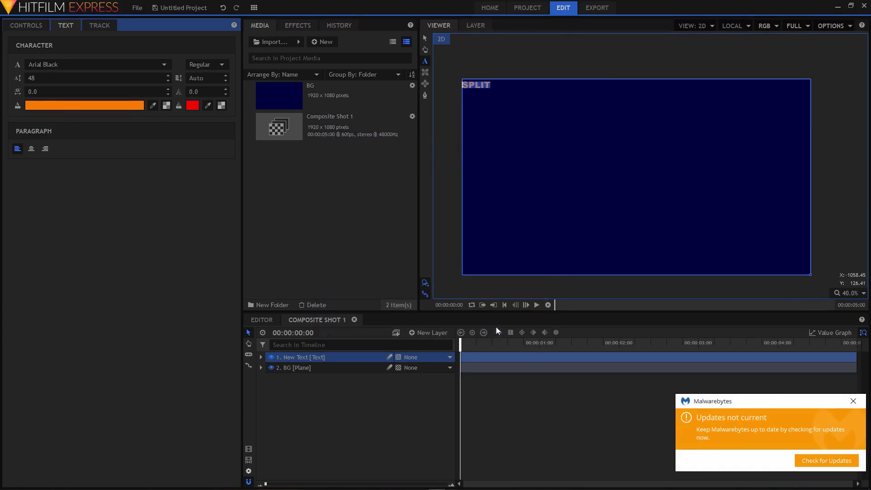
# - Raise the SPLIT font size from 48 to 220
pyautogui.click(36, 79)
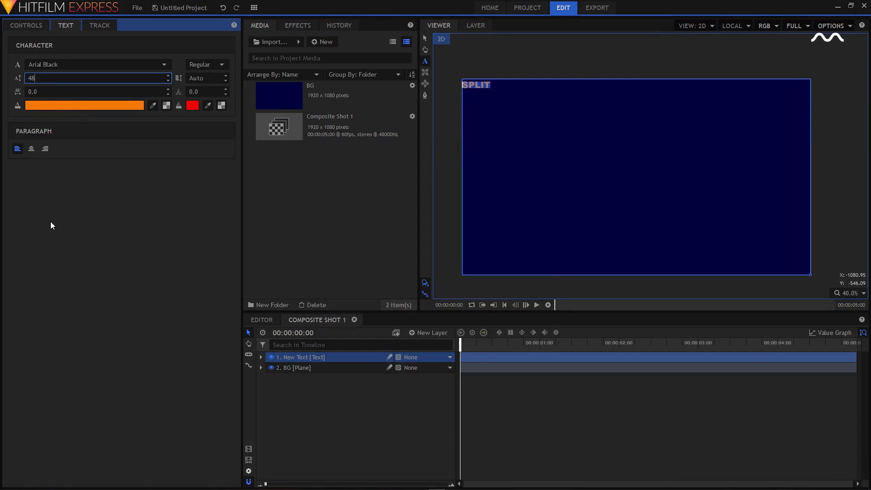
pyautogui.write('166')
pyautogui.press('Up')
pyautogui.press('Up')
pyautogui.press('Up')
pyautogui.press('Up')
pyautogui.press('Up')
pyautogui.press('Up')
pyautogui.press('Up')
pyautogui.press('Up')
pyautogui.press('Up')
pyautogui.press('Up')
pyautogui.press('Up')
pyautogui.press('Up')
pyautogui.press('Up')
pyautogui.press('Up')
pyautogui.press('Up')
pyautogui.press('Up')
pyautogui.press('Up')
pyautogui.press('Up')
pyautogui.press('Up')
pyautogui.press('Up')
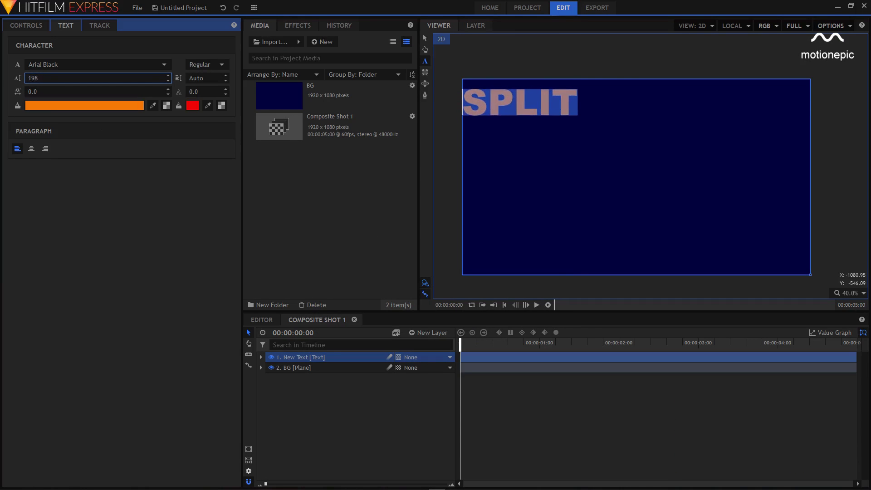
pyautogui.press('Up')
pyautogui.press('Up')
pyautogui.press('Up')
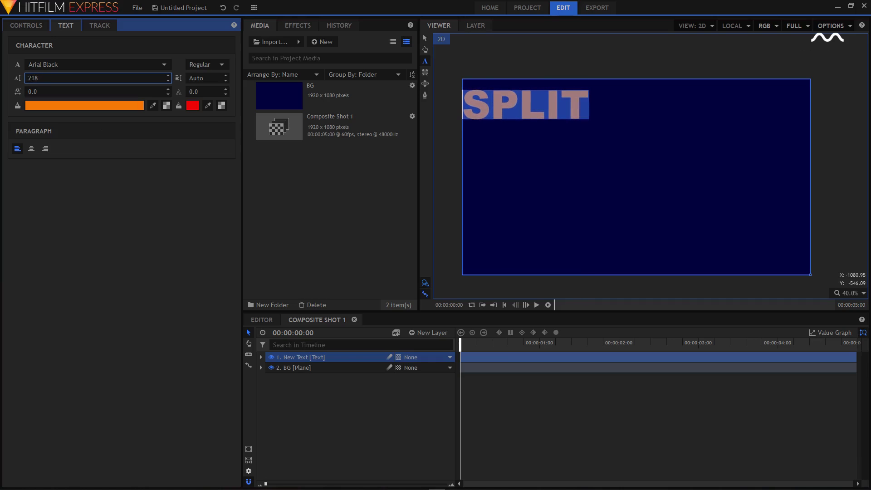
# - Centre-align SPLIT and apply the 1080p Title Safe Guide preset, found by searching '10', to BG
pyautogui.click(31, 148)
pyautogui.click(297, 26)
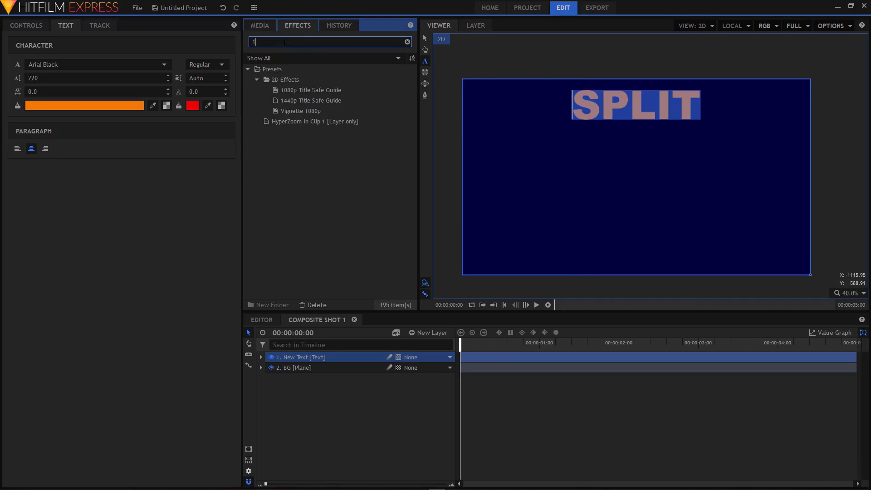
pyautogui.click(285, 42)
pyautogui.write('10')
pyautogui.moveTo(309, 90); pyautogui.dragTo(305, 373)
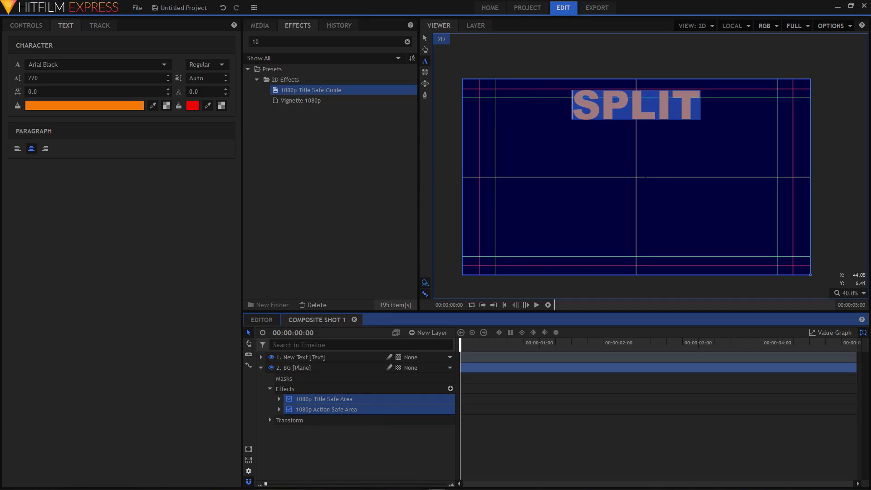
# - Delete the 1080p Action Safe Area effect, keeping only the Title Safe Area
pyautogui.scroll(1, 645, 176)
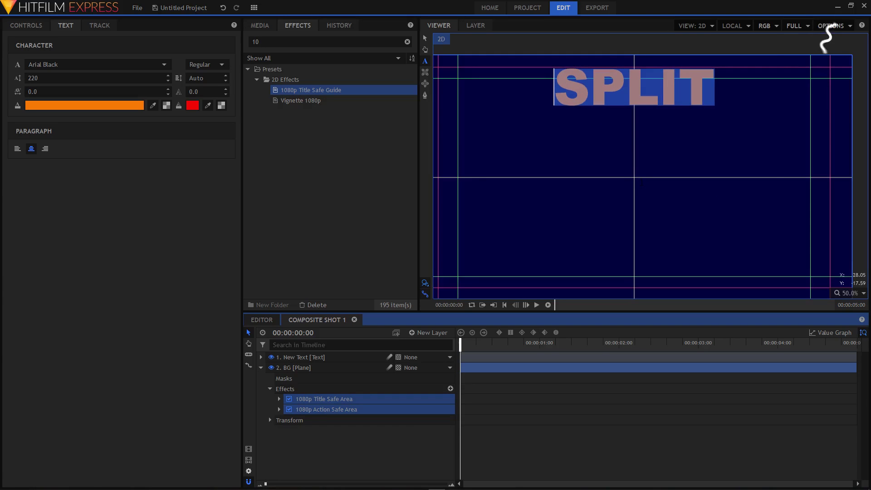
pyautogui.scroll(-1, 635, 178)
pyautogui.click(322, 409)
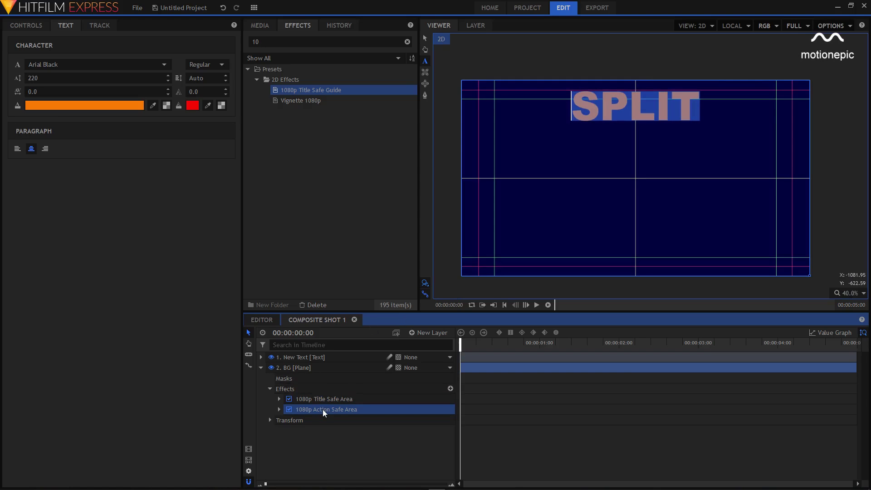
pyautogui.press('Delete')
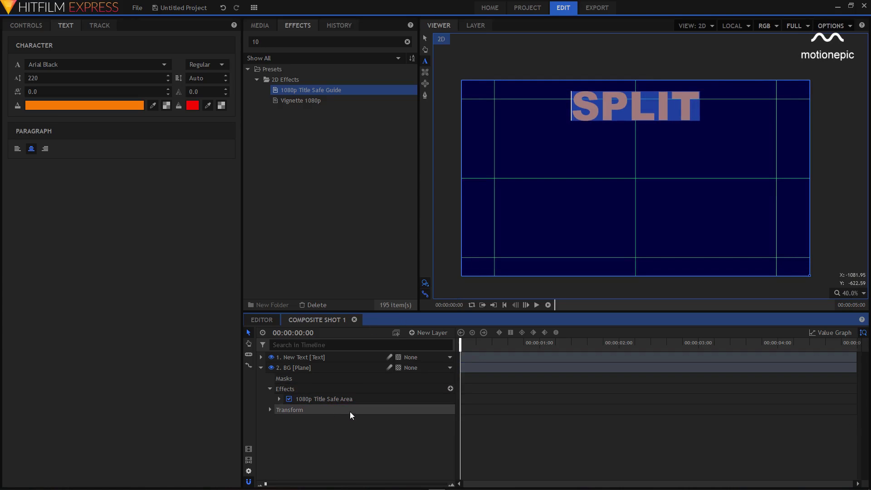
# - Rename the New Text layer to T1
pyautogui.click(261, 367)
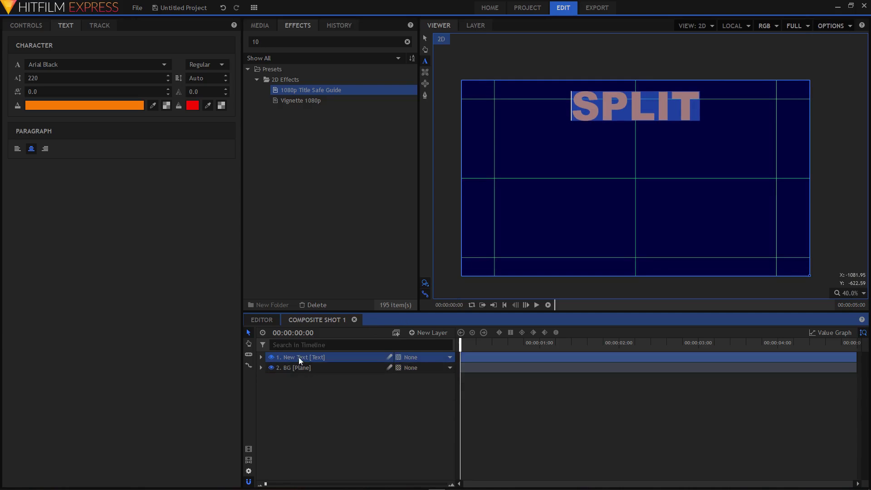
pyautogui.rightClick(304, 356)
pyautogui.click(323, 325)
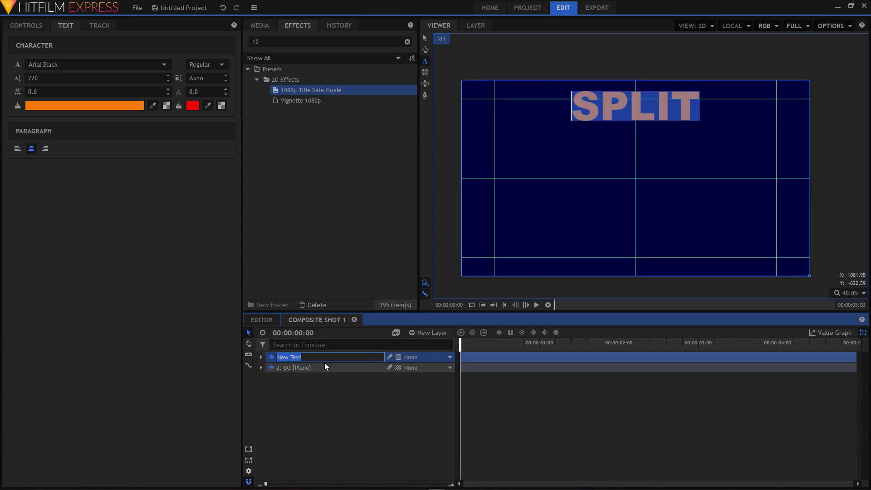
pyautogui.write('T1')
pyautogui.press('Return')
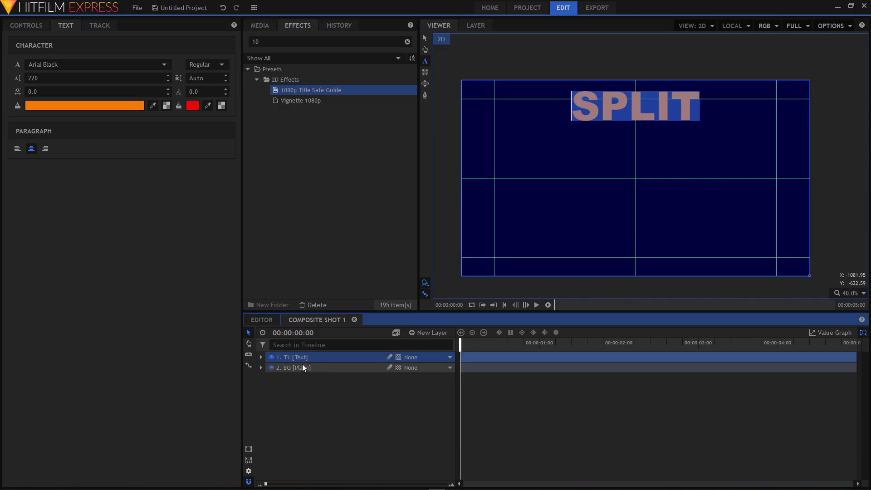
# - Move SPLIT lower by setting T1's Position Y to -393
pyautogui.click(260, 357)
pyautogui.click(270, 368)
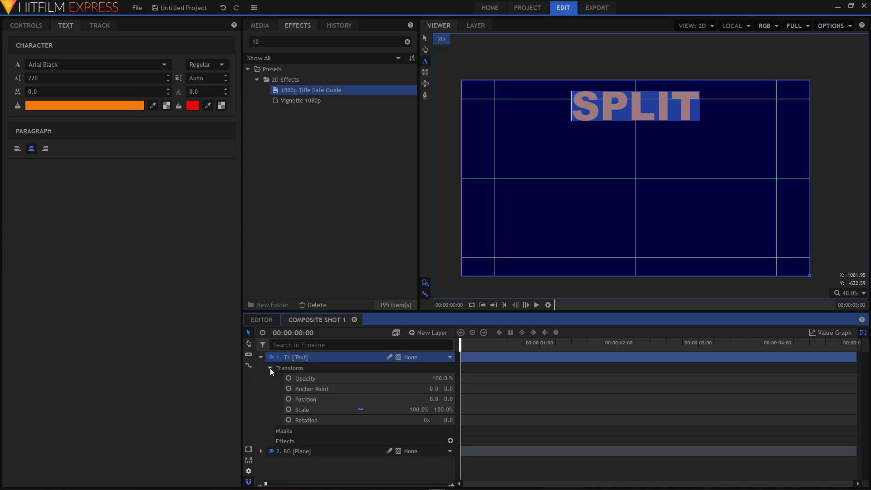
pyautogui.moveTo(448, 398); pyautogui.dragTo(389, 399)
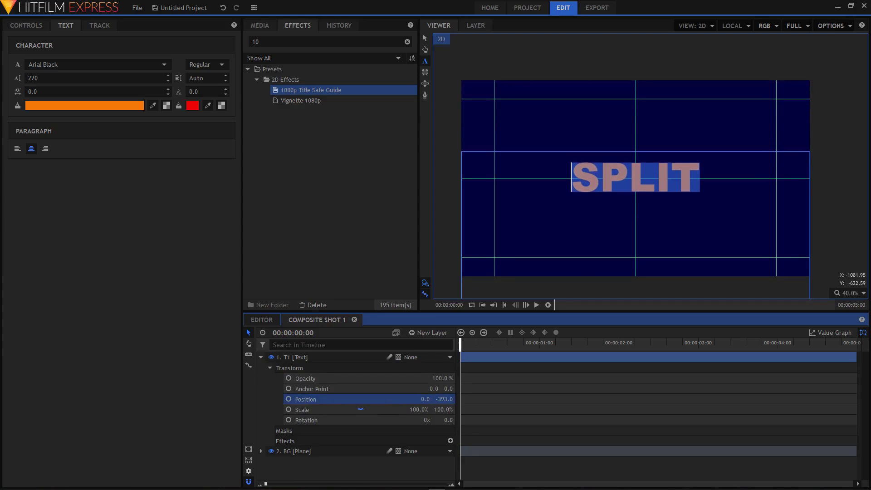
# - Add a full-frame hot pink #ff007f plane named MASK on top of the layer stack
pyautogui.click(260, 357)
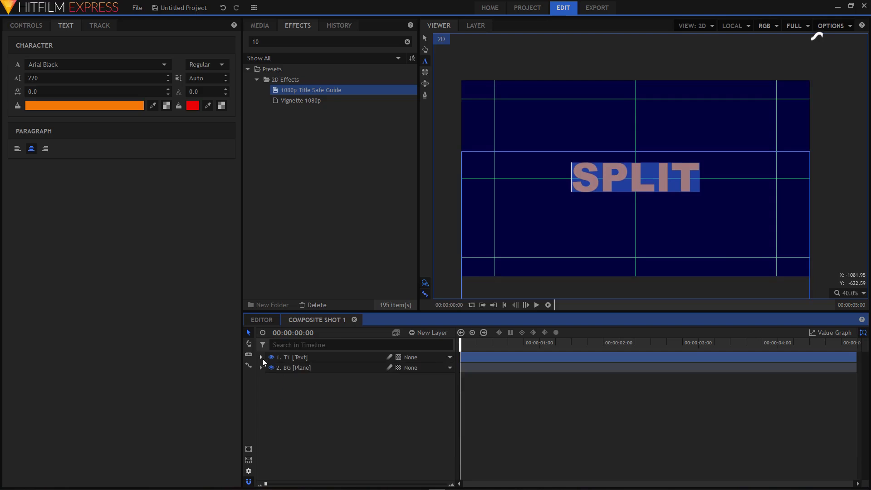
pyautogui.click(425, 38)
pyautogui.click(376, 436)
pyautogui.scroll(2, 624, 164)
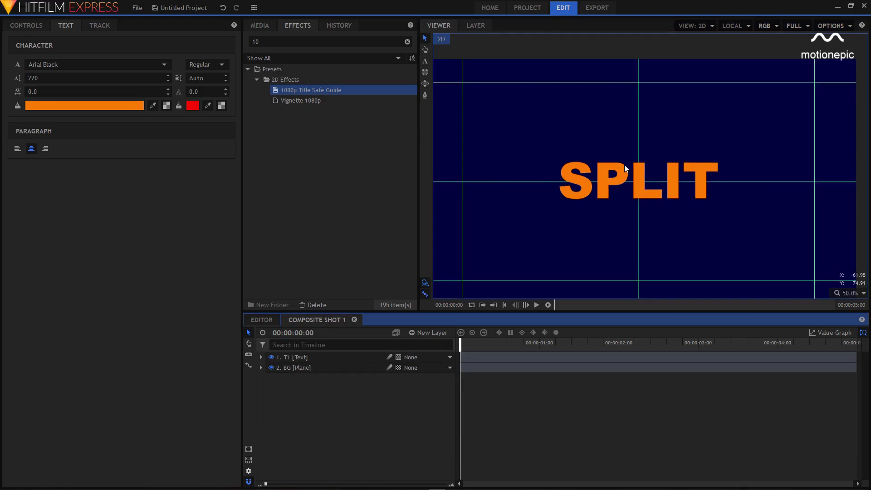
pyautogui.click(427, 333)
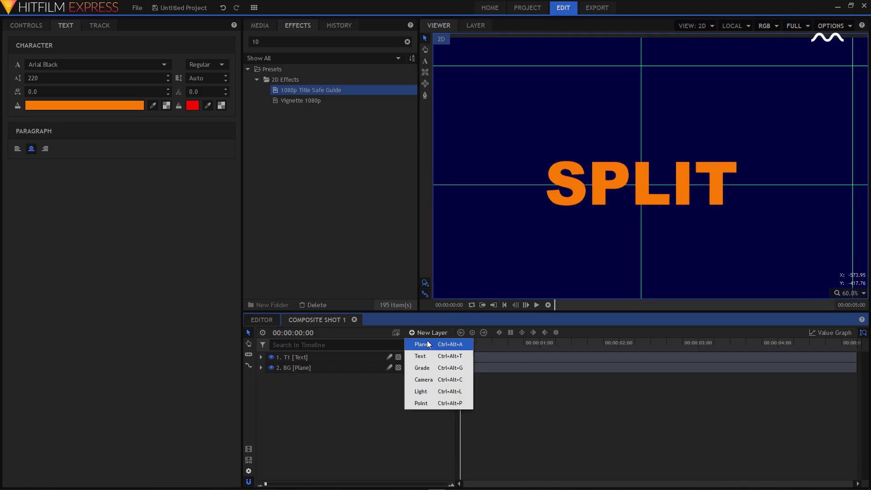
pyautogui.click(426, 341)
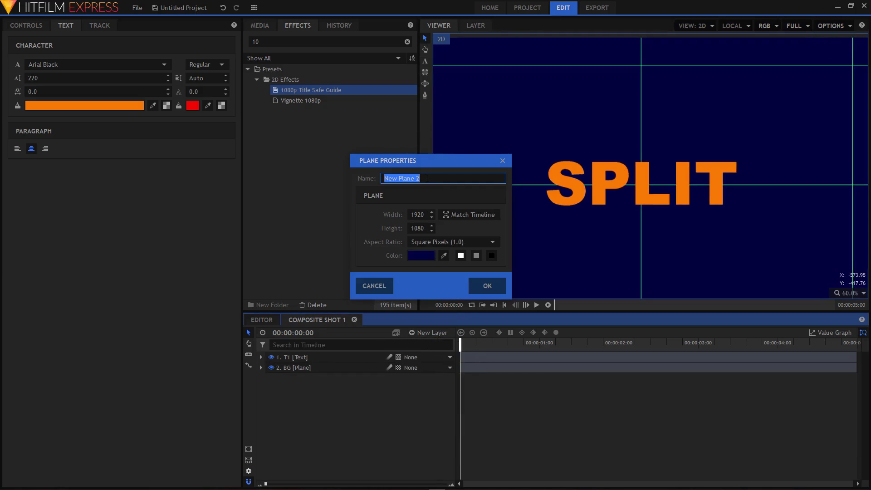
pyautogui.write('MASK')
pyautogui.click(421, 256)
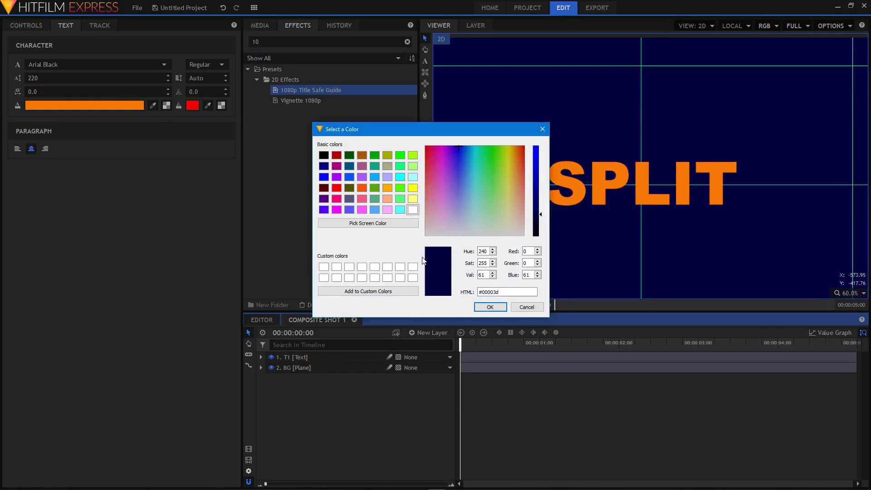
pyautogui.click(337, 200)
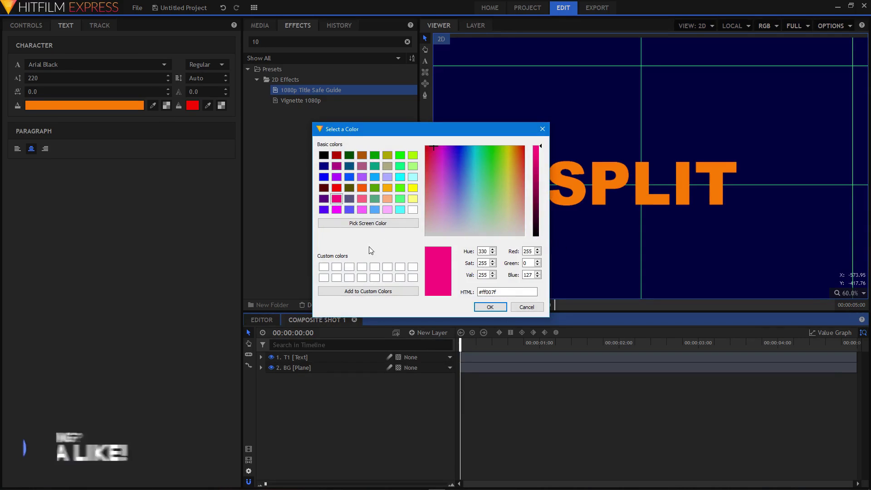
pyautogui.click(490, 307)
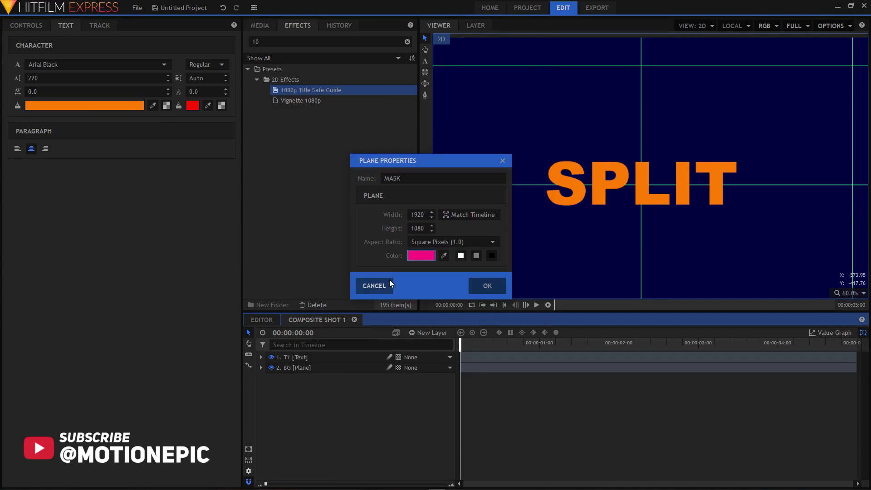
pyautogui.click(486, 286)
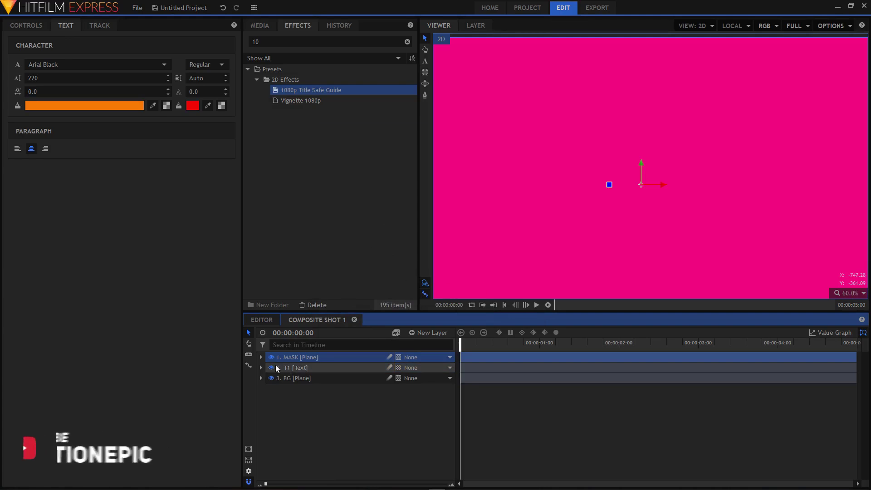
# - Set the MASK plane's opacity to 50%
pyautogui.click(262, 357)
pyautogui.click(269, 388)
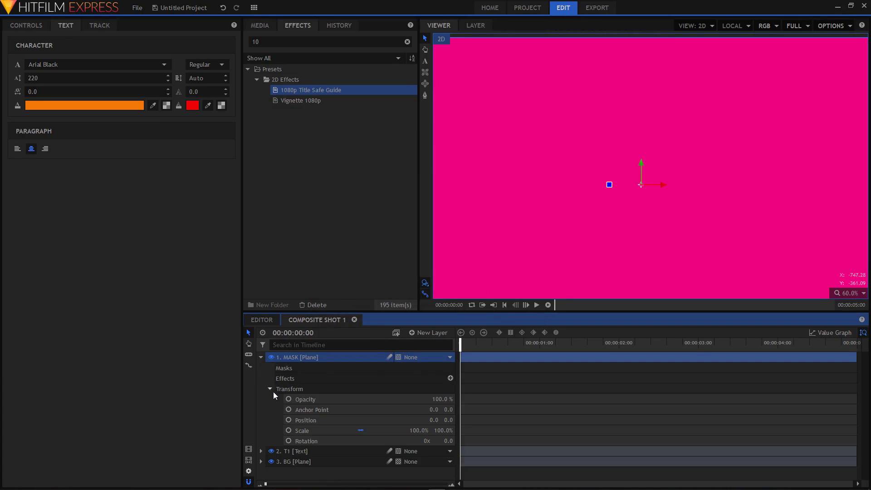
pyautogui.click(439, 399)
pyautogui.write('5')
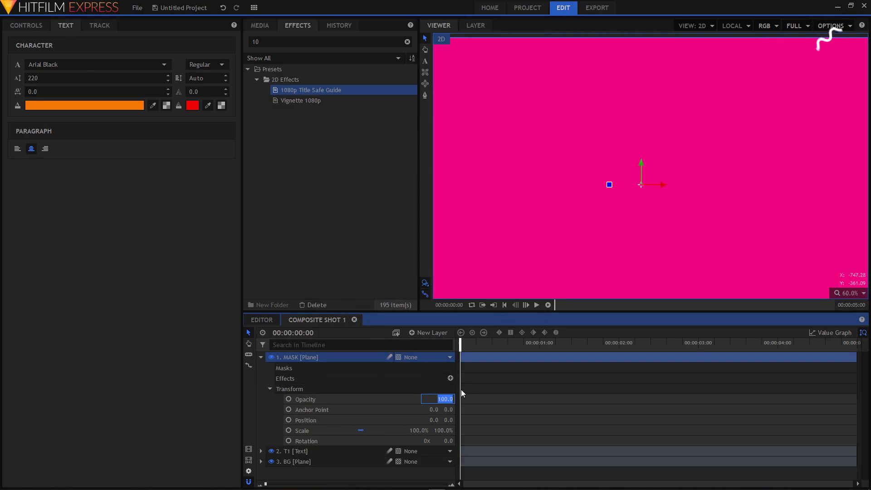
pyautogui.write('0')
pyautogui.press('Return')
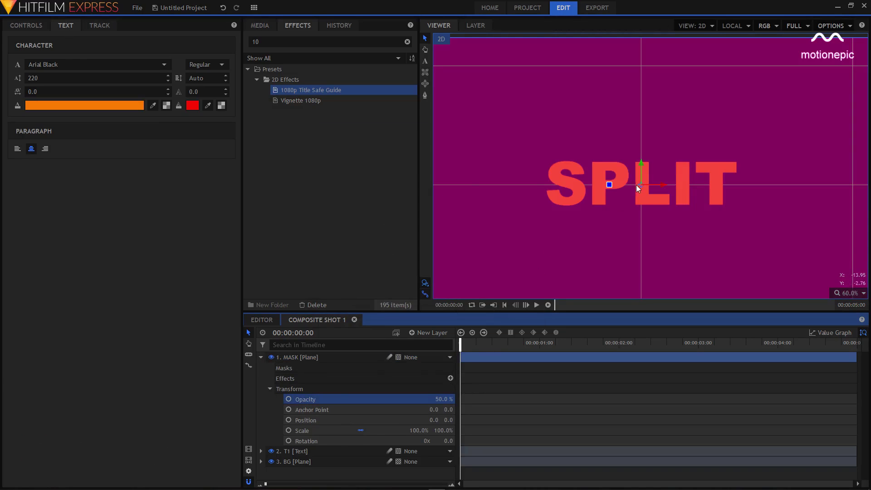
# - Squash MASK's Scale Y to 0.5% and set a Scale keyframe at 0:00
pyautogui.scroll(-1, 633, 184)
pyautogui.scroll(-1, 632, 183)
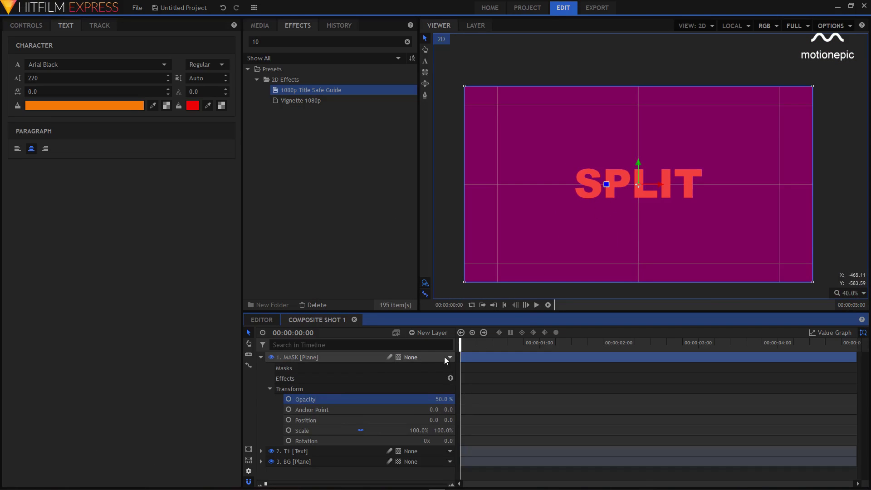
pyautogui.click(361, 430)
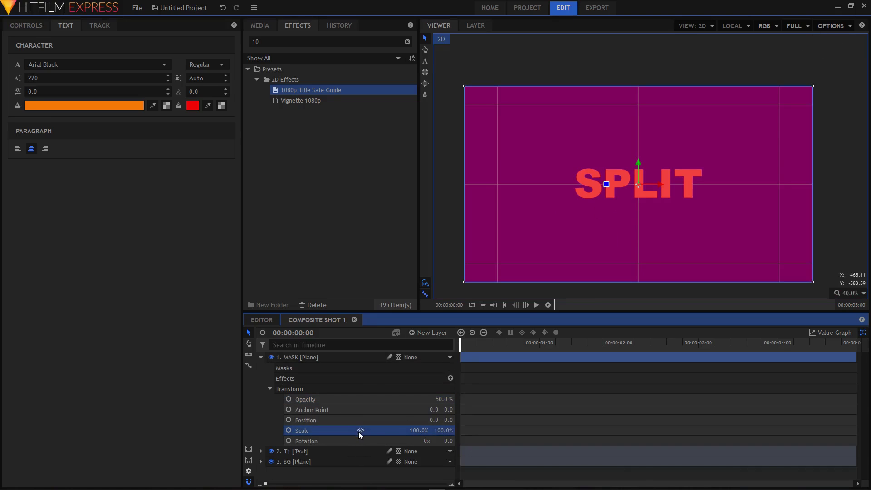
pyautogui.click(442, 429)
pyautogui.write('.5')
pyautogui.press('Return')
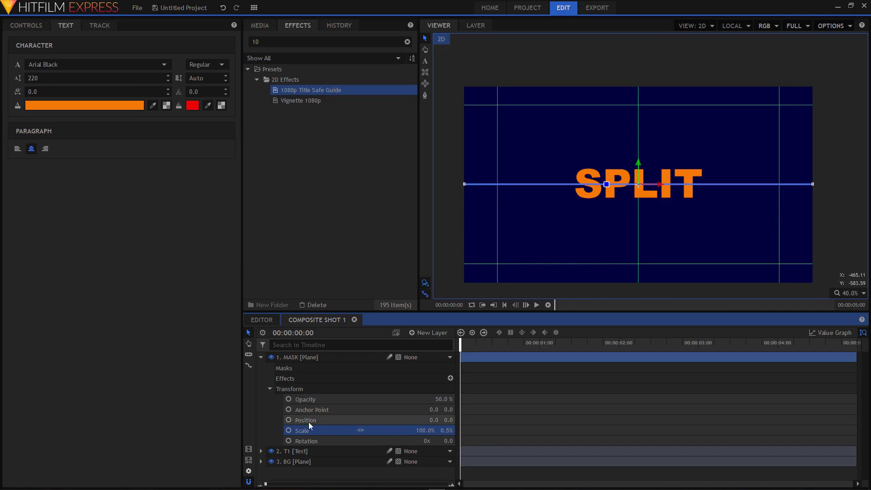
pyautogui.click(288, 430)
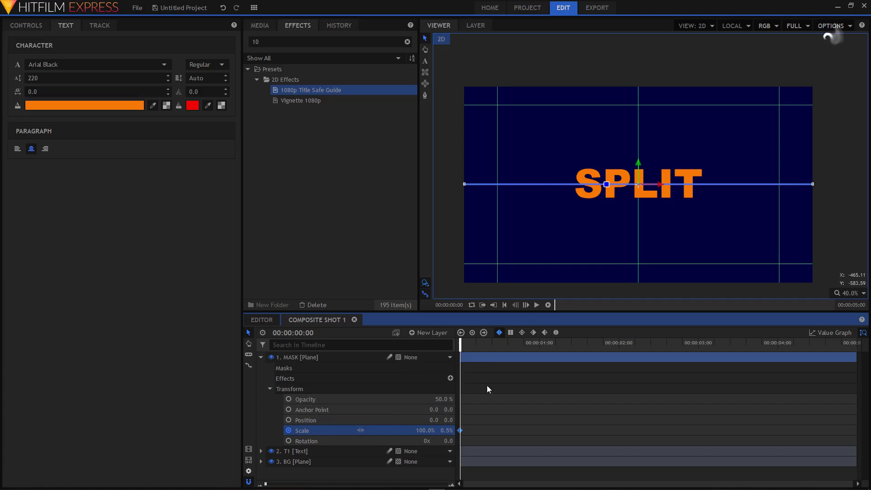
pyautogui.moveTo(470, 350); pyautogui.dragTo(539, 357)
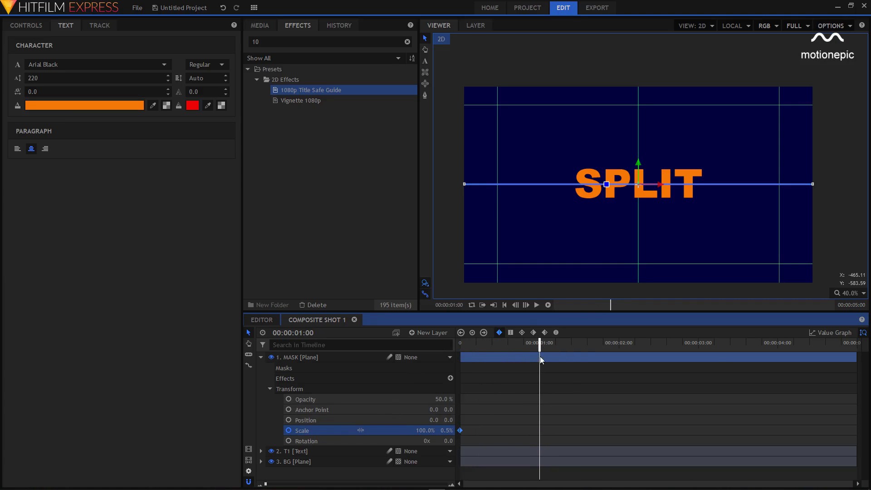
# - At 1 second, set MASK's Scale Y to 17%, creating the second keyframe
pyautogui.click(445, 430)
pyautogui.click(447, 430)
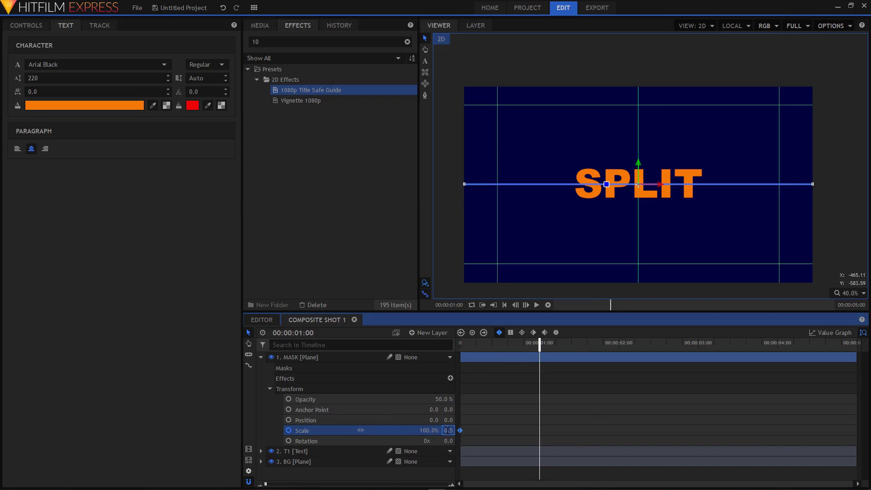
pyautogui.press('BackSpace')
pyautogui.write('18')
pyautogui.press('Return')
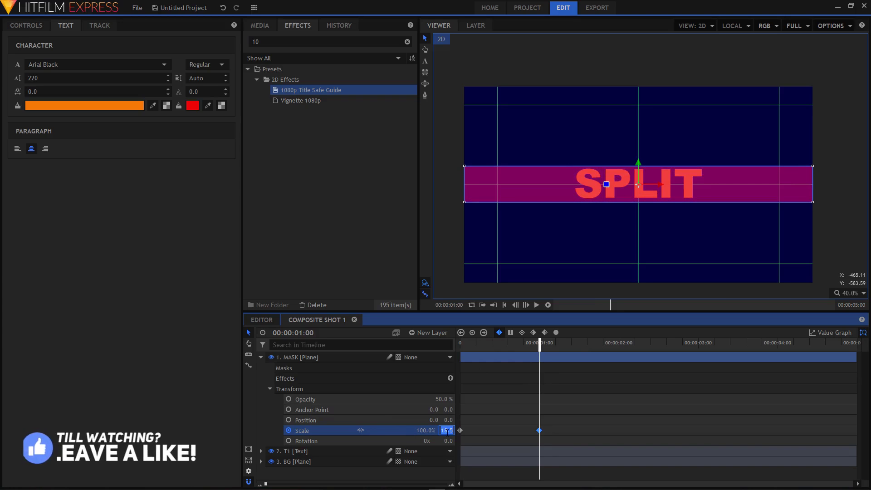
pyautogui.press('BackSpace')
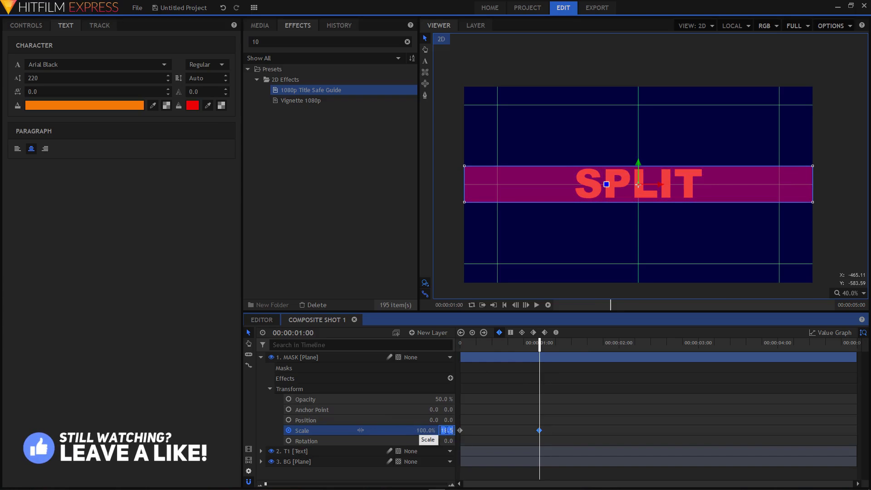
pyautogui.write('17')
pyautogui.press('Return')
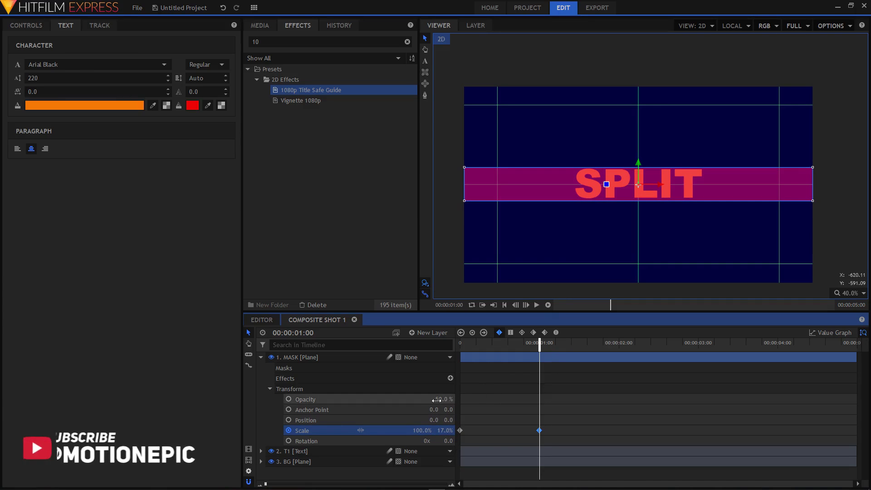
# - Scrub the playhead to check the mask growing from a line into a band
pyautogui.click(471, 343)
pyautogui.click(462, 343)
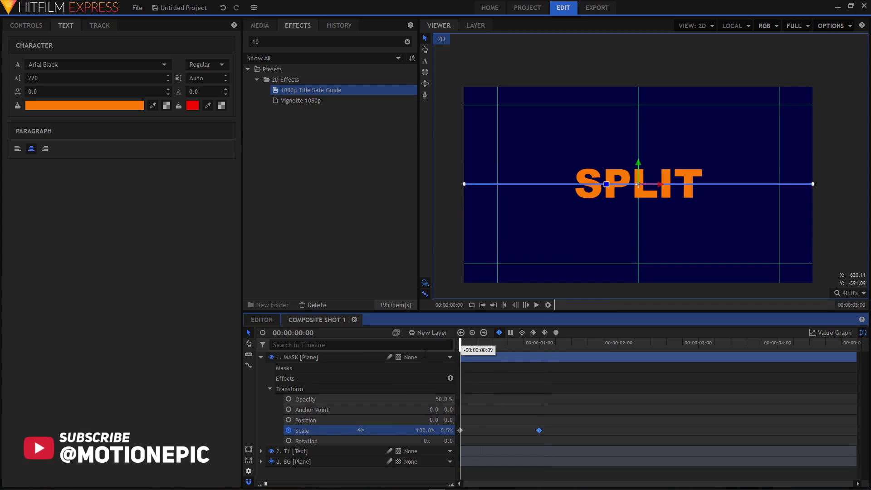
pyautogui.moveTo(462, 345)
pyautogui.mouseDown()
pyautogui.moveTo(555, 345)
pyautogui.moveTo(459, 352)
pyautogui.mouseUp()
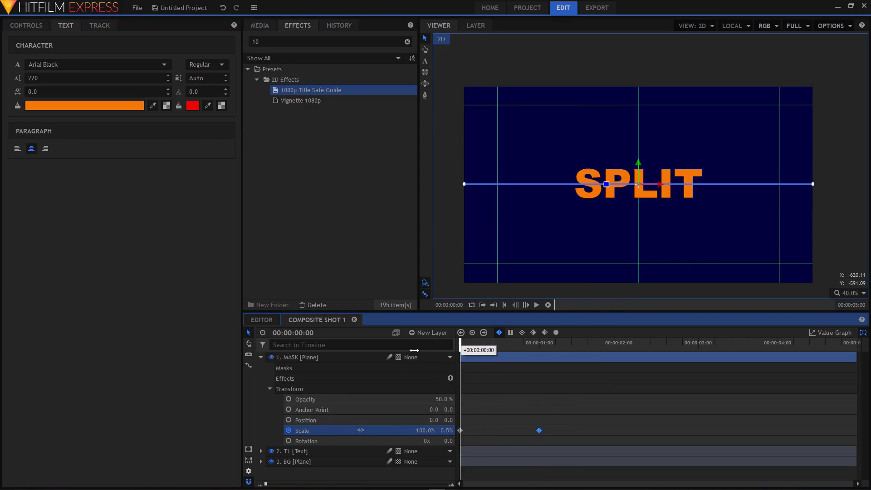
# - Move the MASK off-screen left (X -1931) and keyframe its Position at 0 s
pyautogui.click(358, 423)
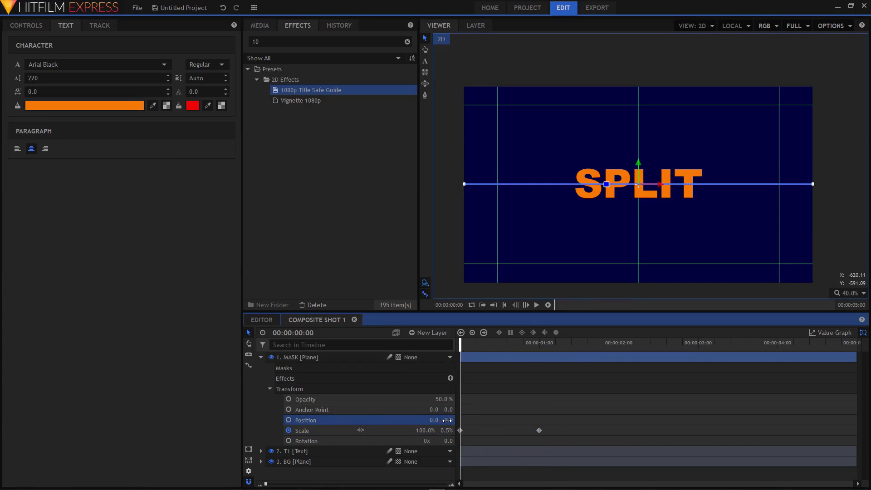
pyautogui.moveTo(635, 184); pyautogui.dragTo(431, 184)
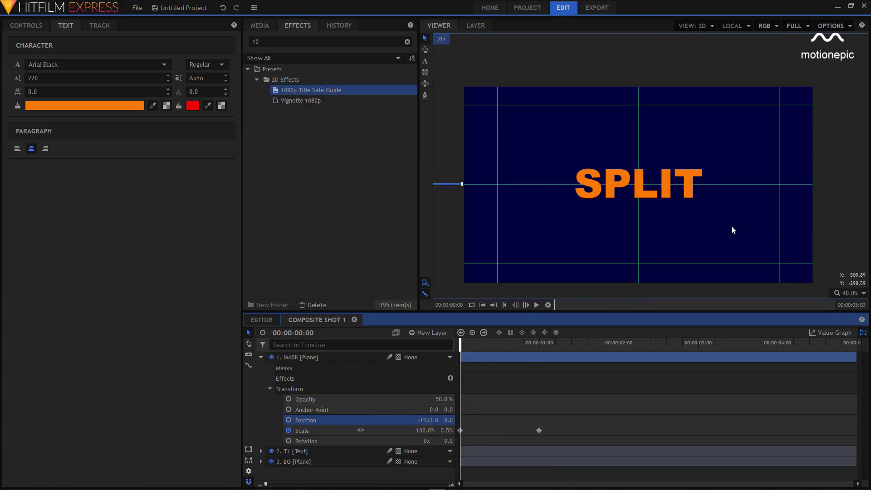
pyautogui.scroll(-4, 731, 230)
pyautogui.scroll(3, 682, 219)
pyautogui.click(288, 420)
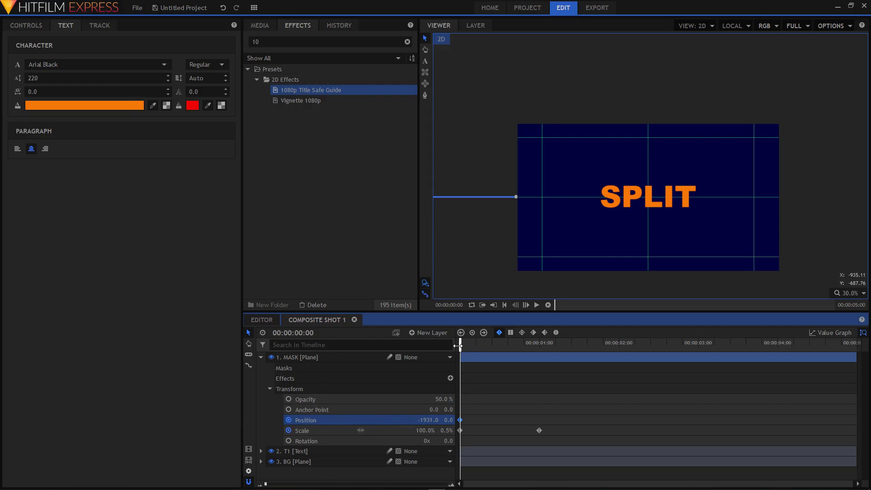
# - At 1 second set MASK Position X to 0 so it slides in from the left
pyautogui.moveTo(459, 345); pyautogui.dragTo(537, 363)
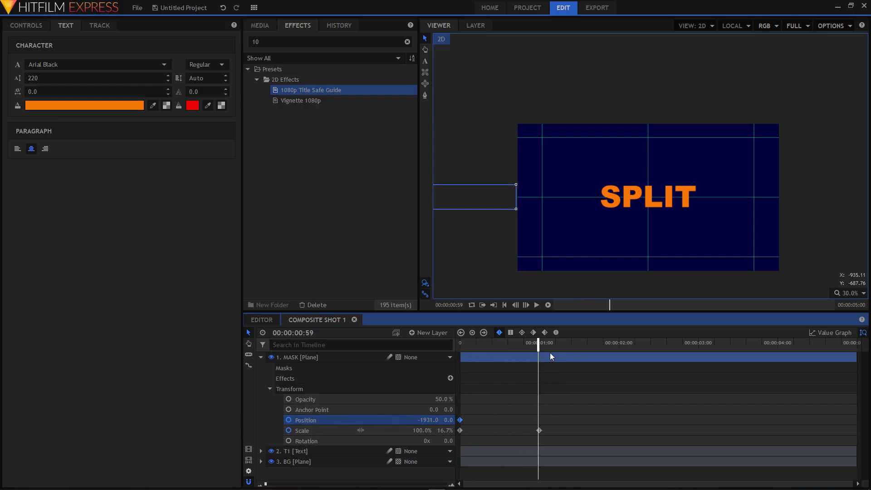
pyautogui.click(540, 353)
pyautogui.click(428, 420)
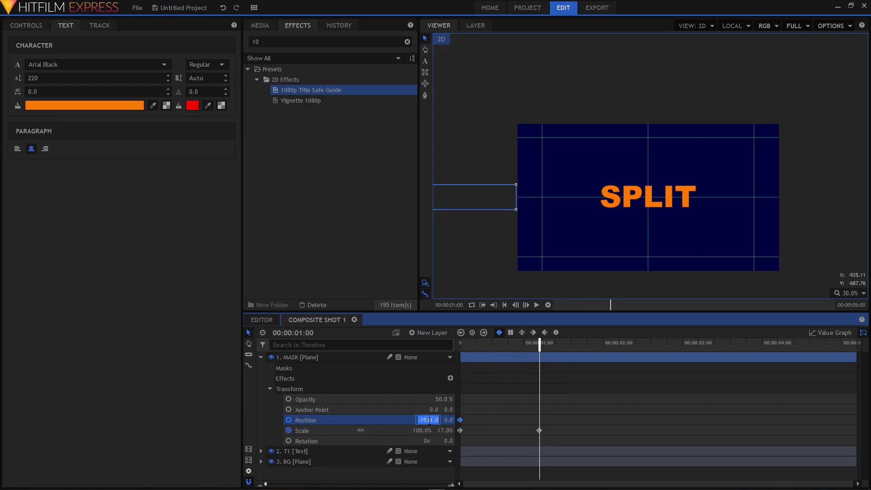
pyautogui.write('0')
pyautogui.press('Return')
pyautogui.moveTo(470, 349); pyautogui.dragTo(531, 351)
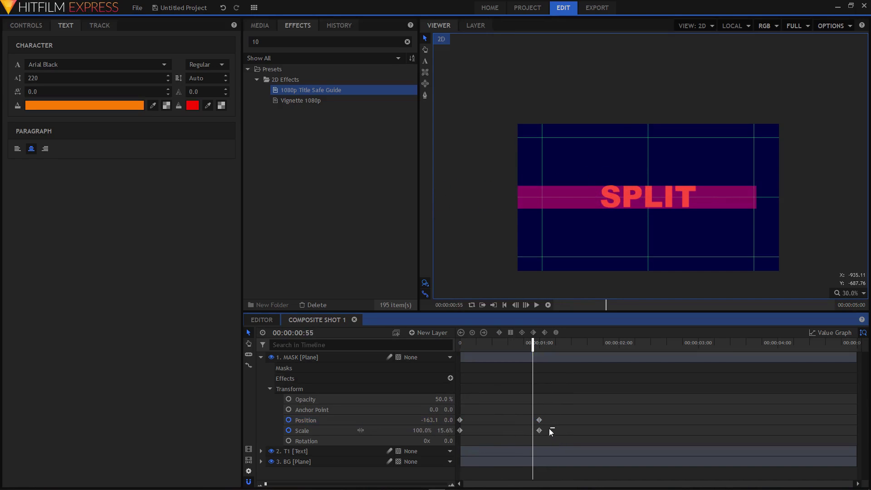
# - Shift the MASK Scale keyframes after the slide-in and make all keyframes Smooth
pyautogui.moveTo(554, 427)
pyautogui.mouseDown()
pyautogui.moveTo(455, 435)
pyautogui.moveTo(540, 431)
pyautogui.mouseUp()
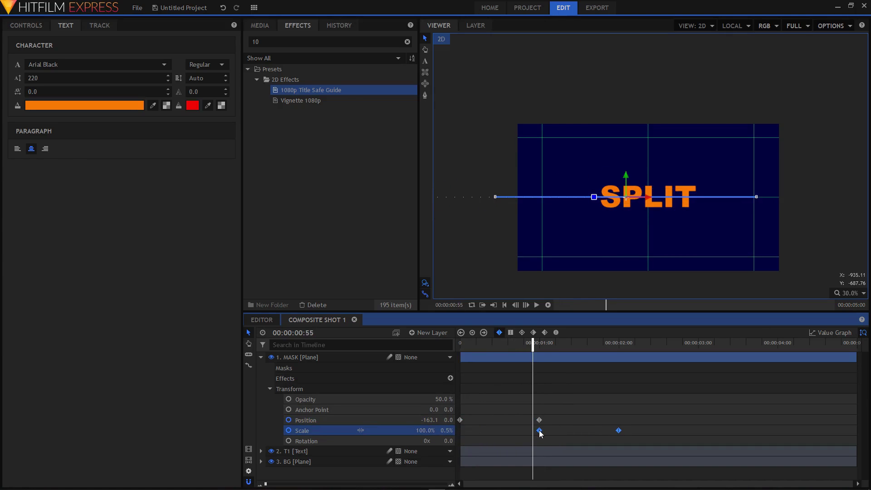
pyautogui.moveTo(506, 357); pyautogui.dragTo(644, 359)
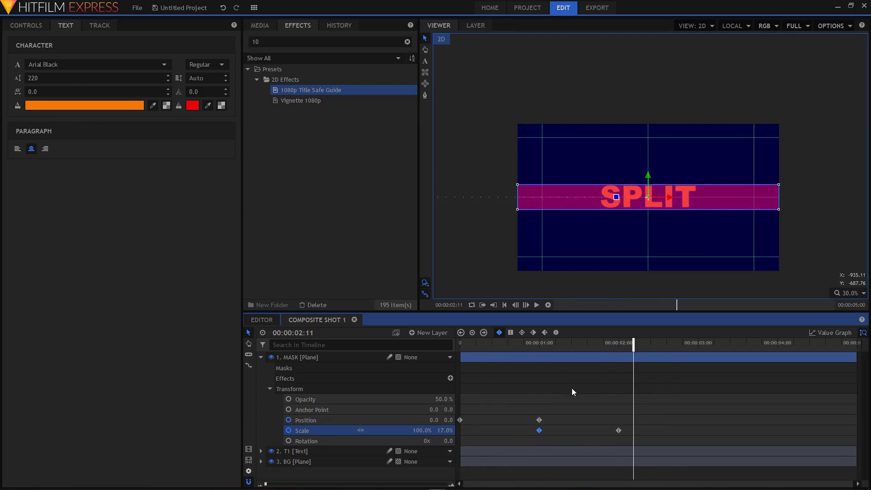
pyautogui.moveTo(632, 439); pyautogui.dragTo(455, 411)
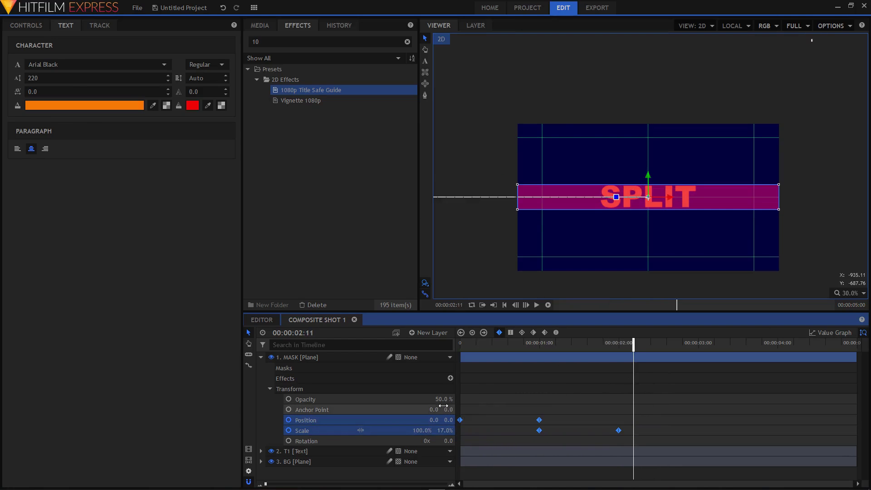
pyautogui.click(556, 332)
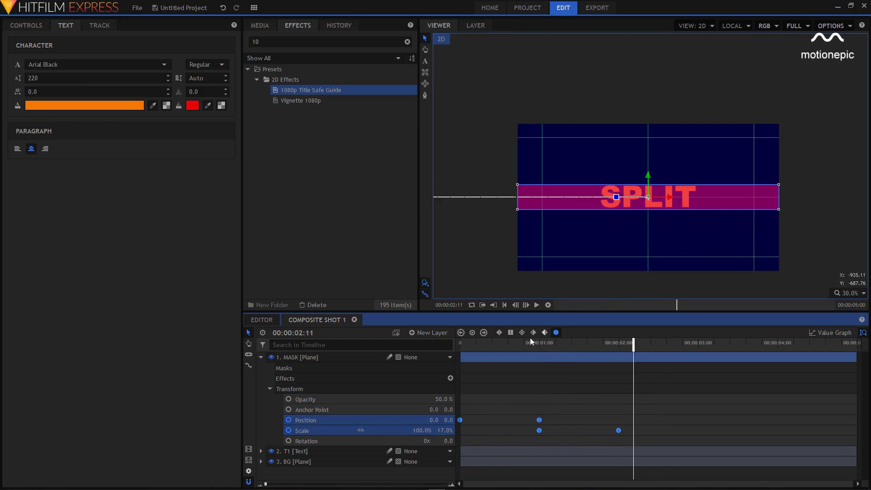
pyautogui.click(260, 357)
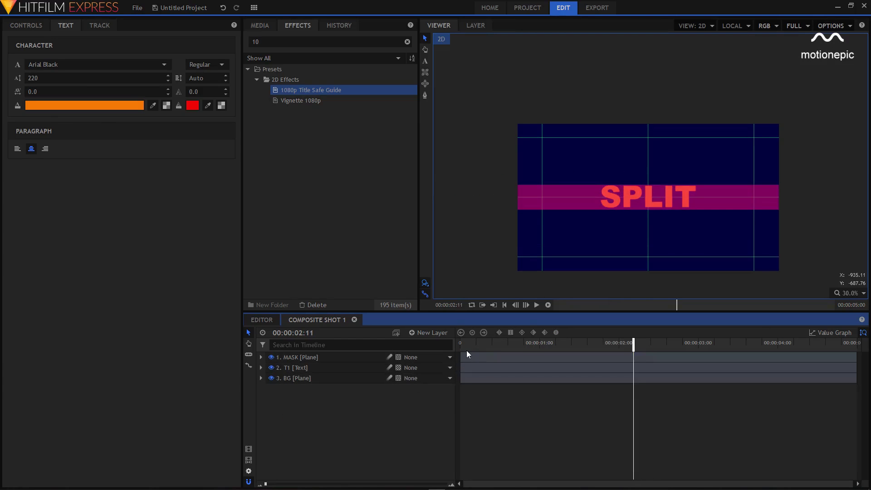
pyautogui.moveTo(468, 343); pyautogui.dragTo(398, 340)
# - Add a frame-sized text layer and type 'style' near the top of the frame
pyautogui.click(430, 332)
pyautogui.click(423, 355)
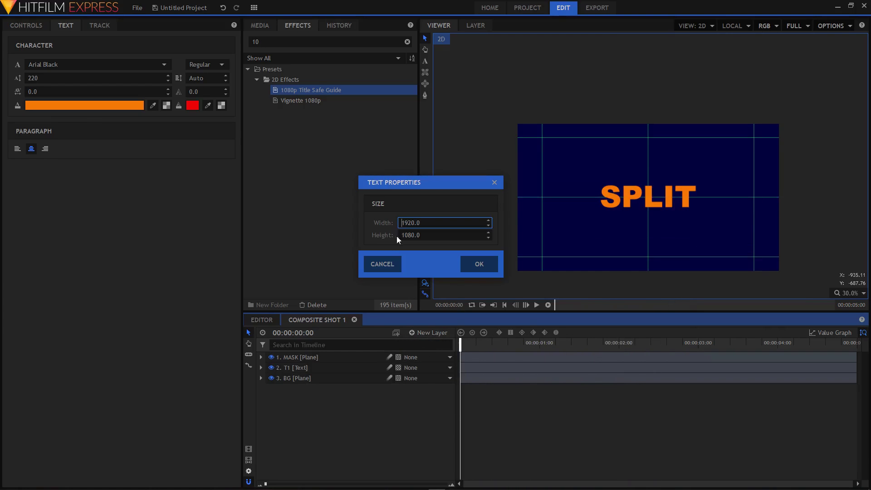
pyautogui.click(479, 267)
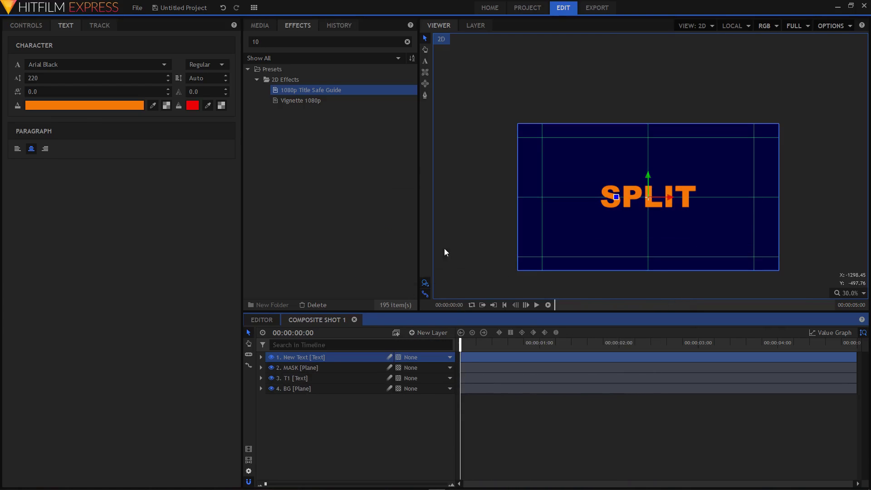
pyautogui.click(424, 61)
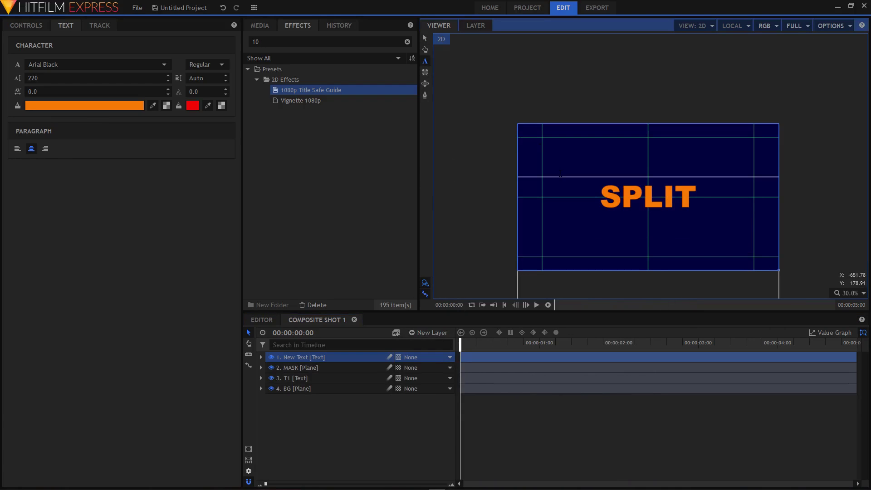
pyautogui.write('stl')
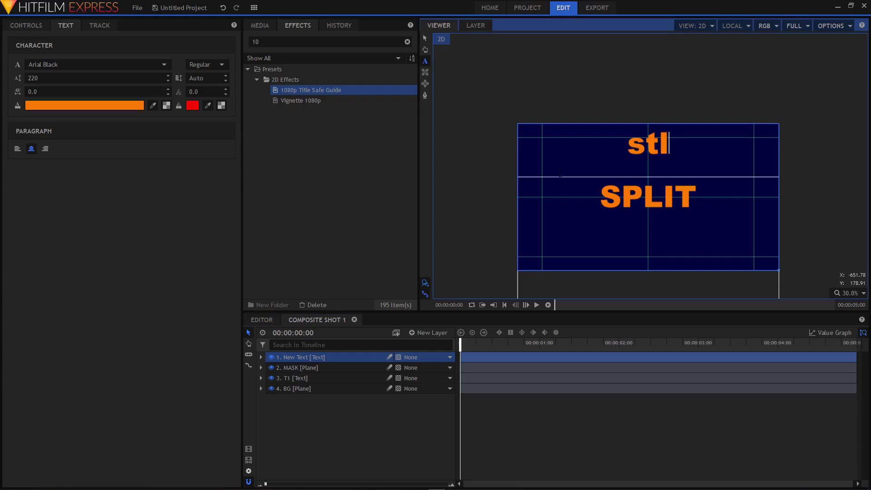
pyautogui.press('BackSpace')
pyautogui.write('yle')
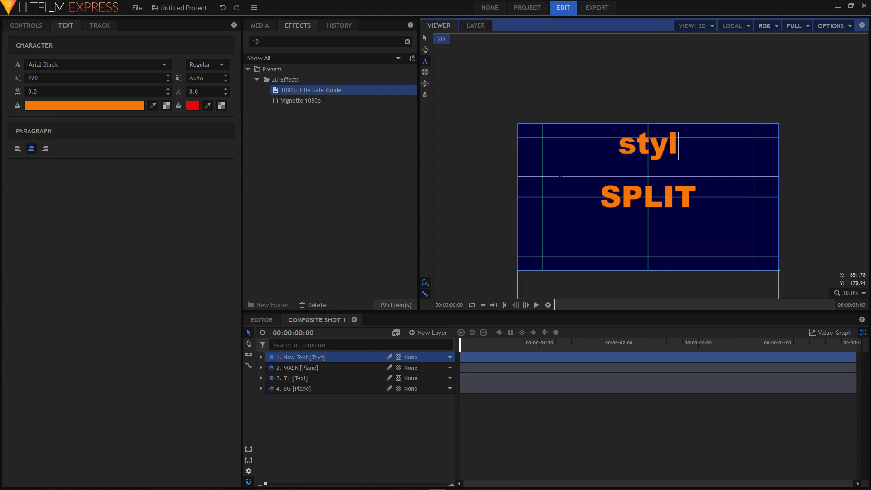
pyautogui.hotkey('shift', 'Home')
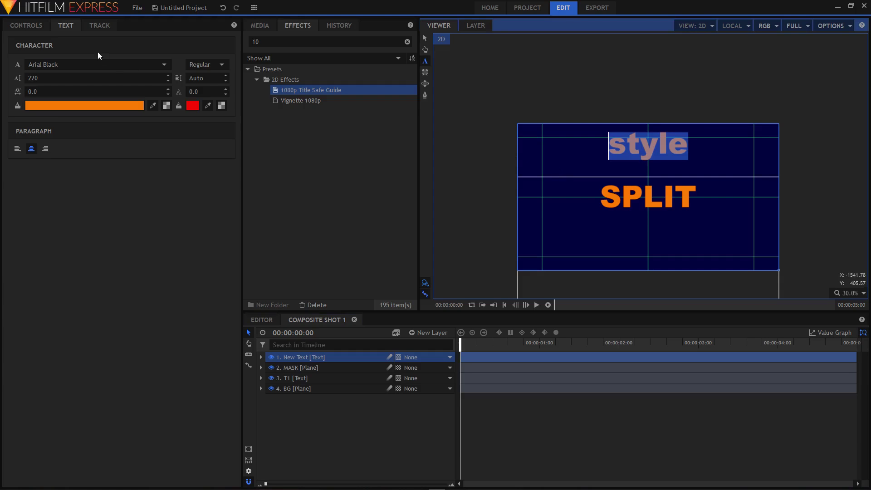
# - Format the 'style' text in Fortunates December at size 116, coloured white
pyautogui.click(62, 26)
pyautogui.click(47, 65)
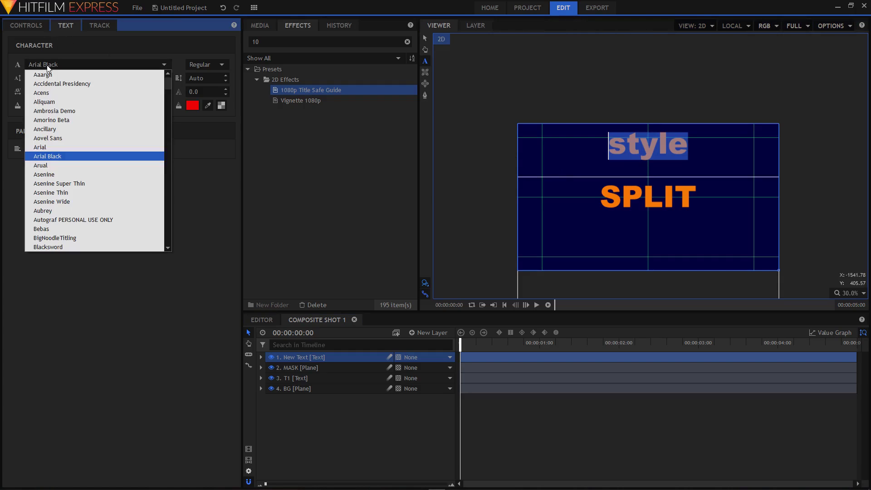
pyautogui.scroll(-20, 59, 186)
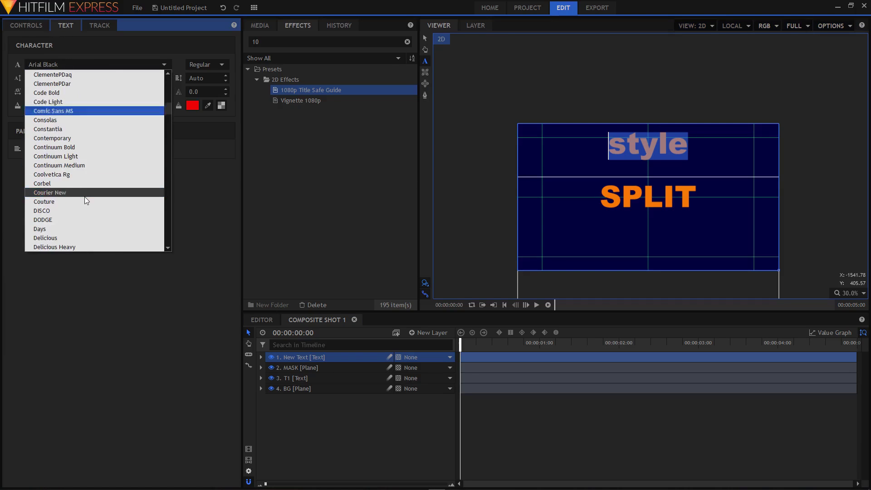
pyautogui.scroll(-1, 80, 200)
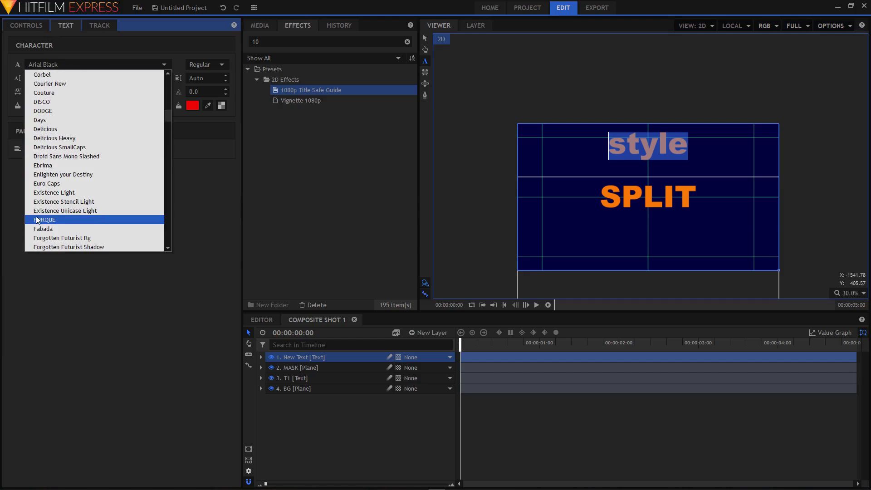
pyautogui.scroll(-1, 73, 230)
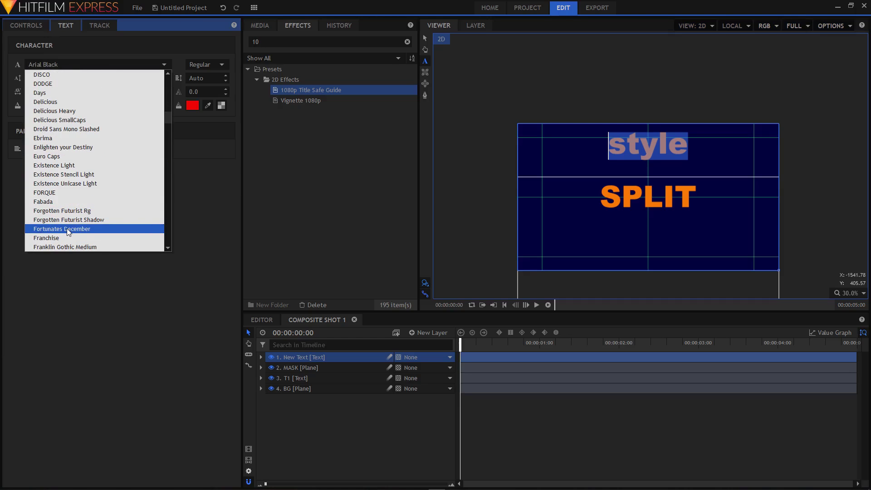
pyautogui.click(68, 230)
pyautogui.moveTo(62, 78); pyautogui.dragTo(24, 77)
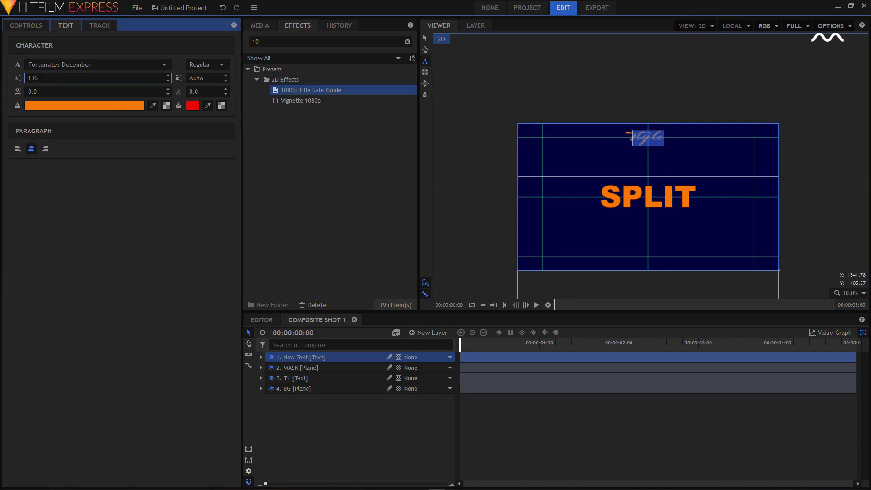
pyautogui.click(72, 106)
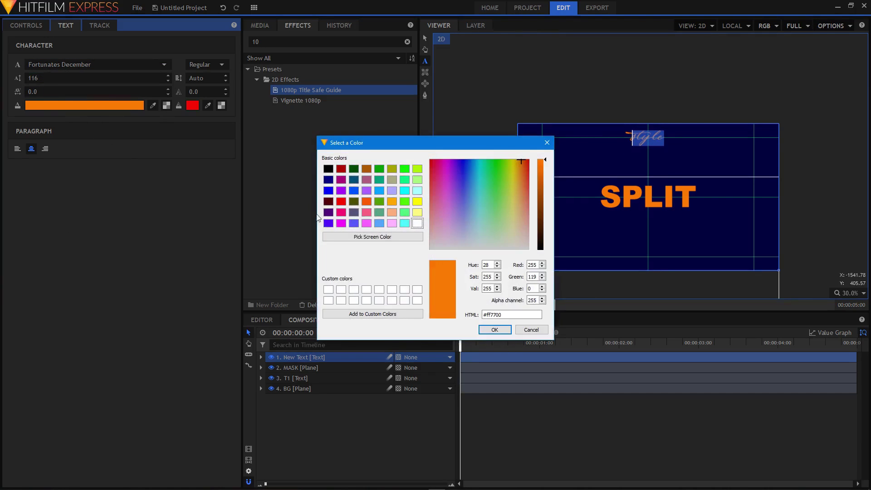
pyautogui.click(417, 224)
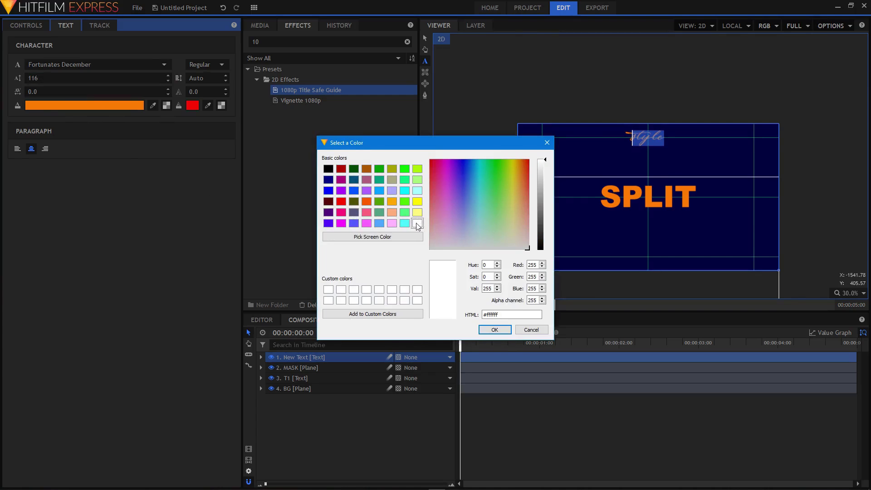
pyautogui.click(495, 329)
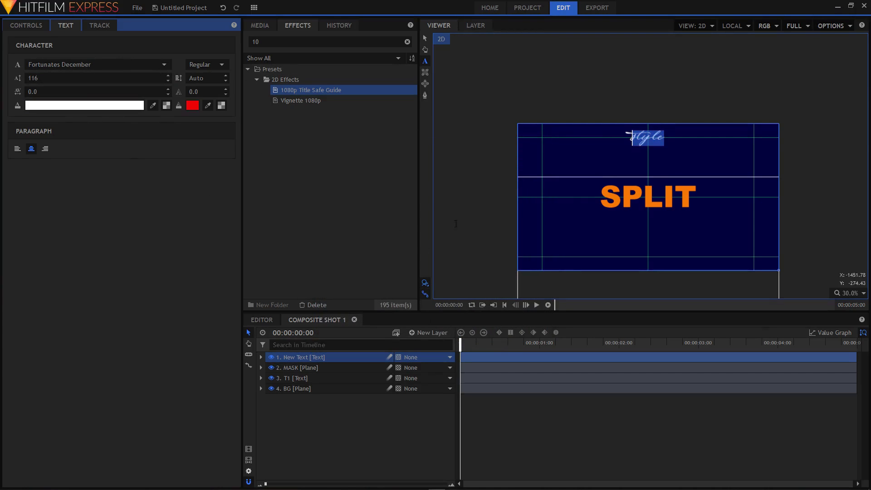
pyautogui.rightClick(292, 359)
# - Rename the new text layer to 't2'
pyautogui.click(311, 328)
pyautogui.write('t2')
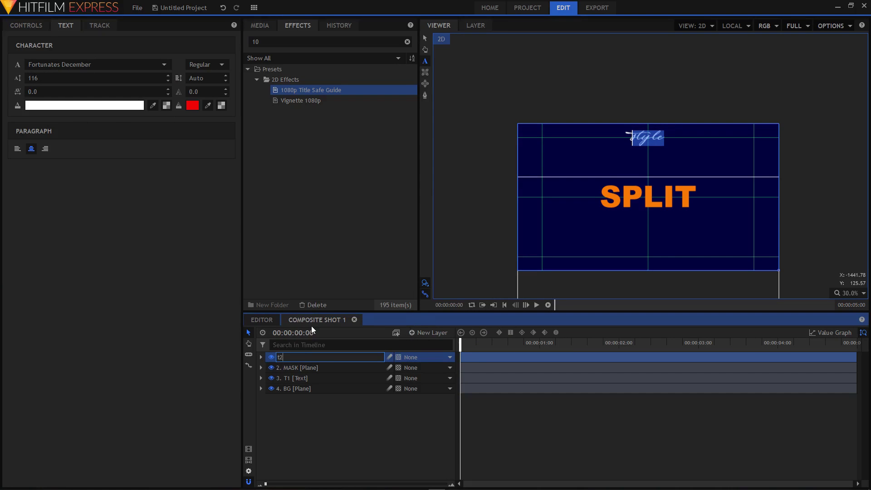
pyautogui.press('Return')
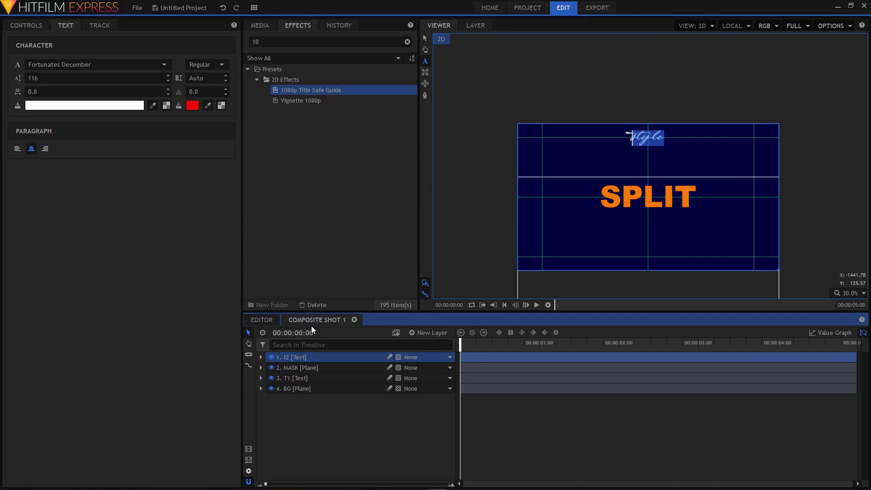
pyautogui.rightClick(299, 355)
pyautogui.press('Escape')
# - Lower t2 to Position Y -437 and move the MASK plane to the top of the stack
pyautogui.click(262, 357)
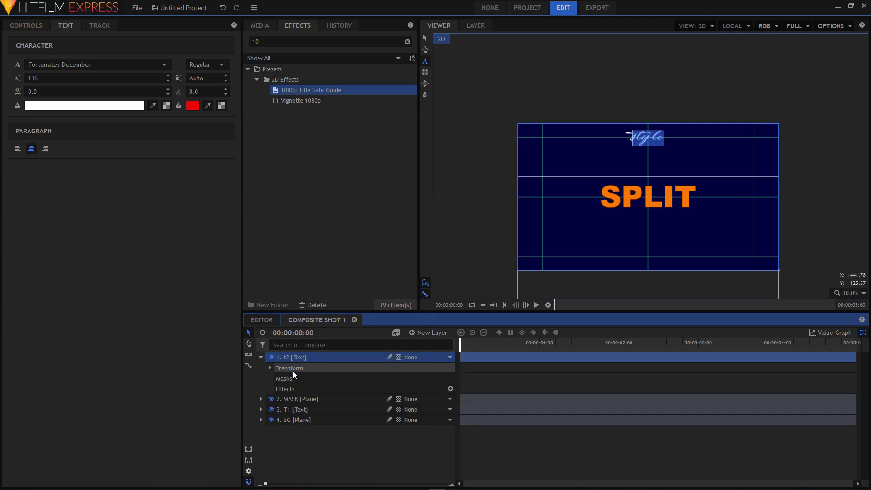
pyautogui.click(269, 368)
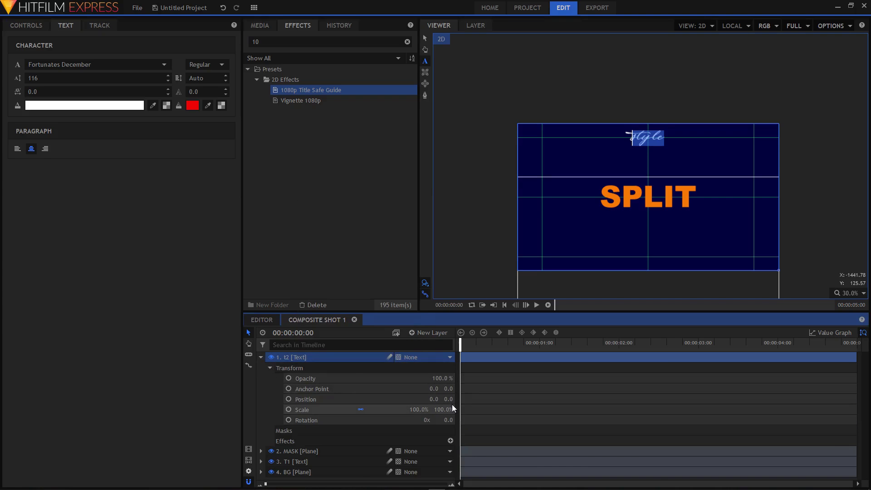
pyautogui.moveTo(448, 398); pyautogui.dragTo(382, 402)
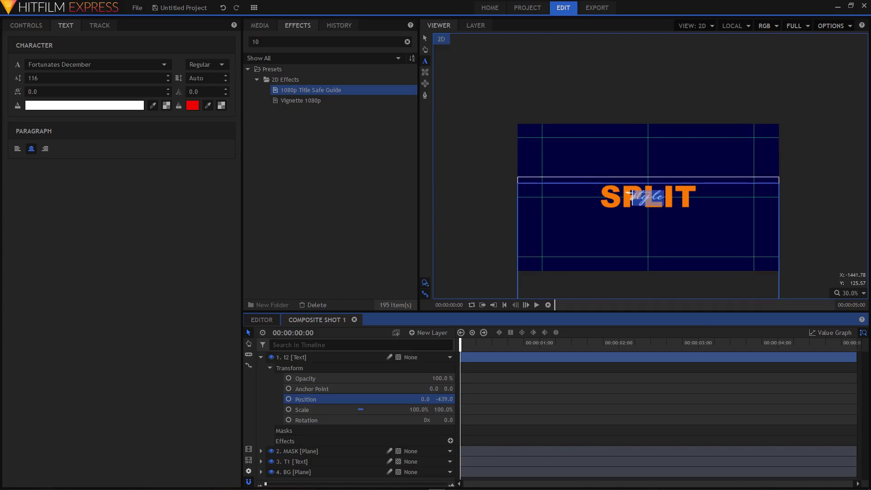
pyautogui.scroll(5, 656, 191)
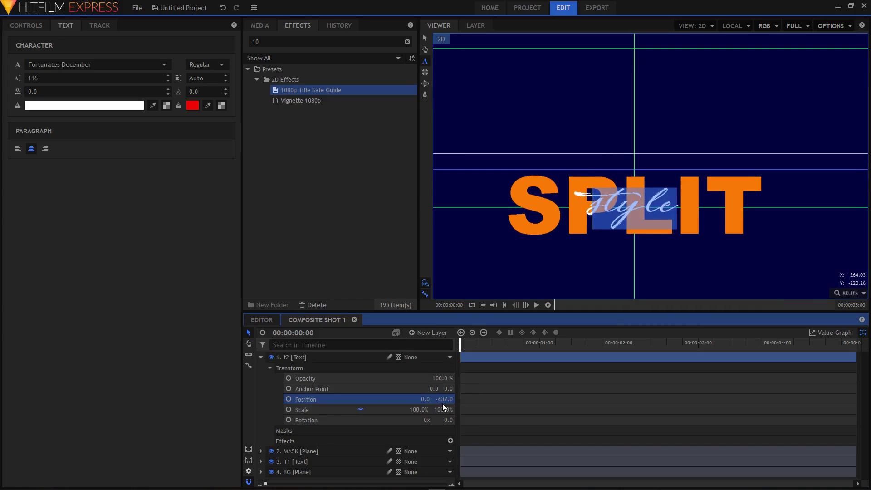
pyautogui.click(260, 357)
pyautogui.click(293, 398)
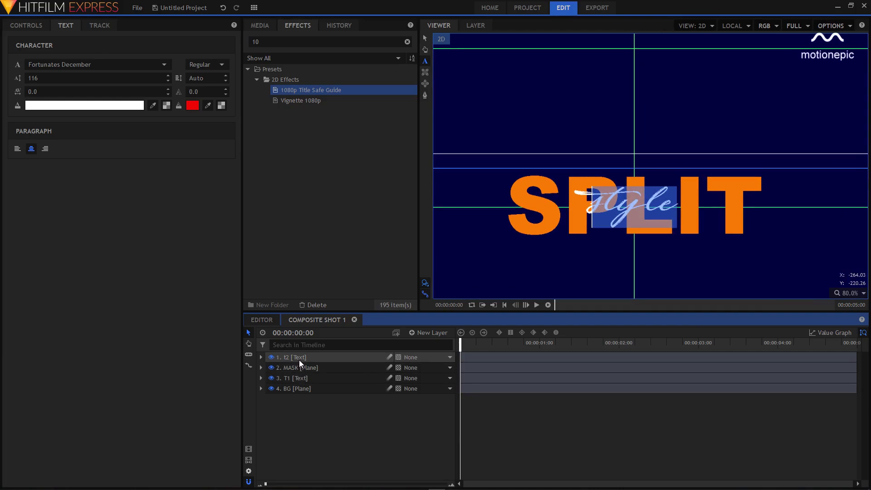
pyautogui.moveTo(299, 368); pyautogui.dragTo(308, 357)
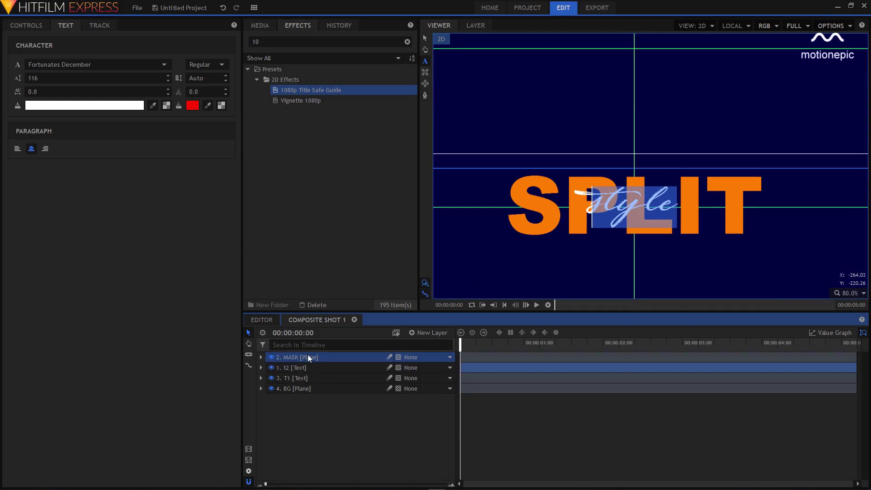
# - Search Effects for 'set' and apply Set Matte to the T1 text layer
pyautogui.click(307, 368)
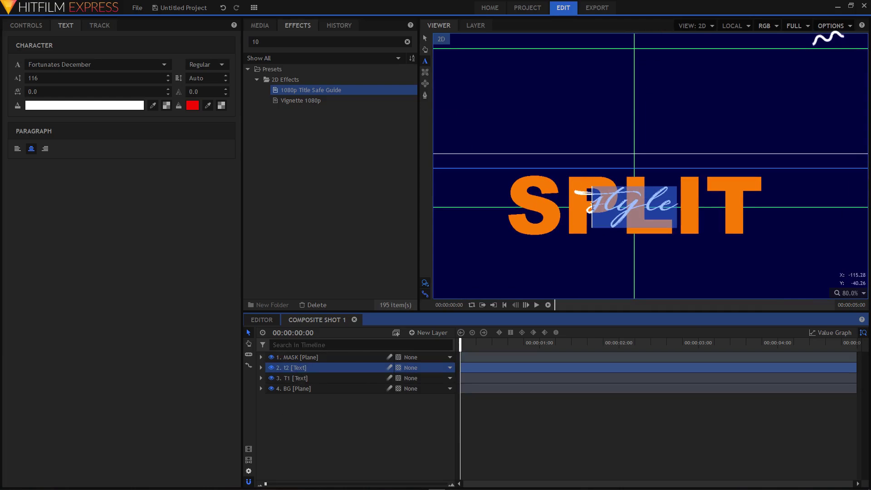
pyautogui.click(425, 38)
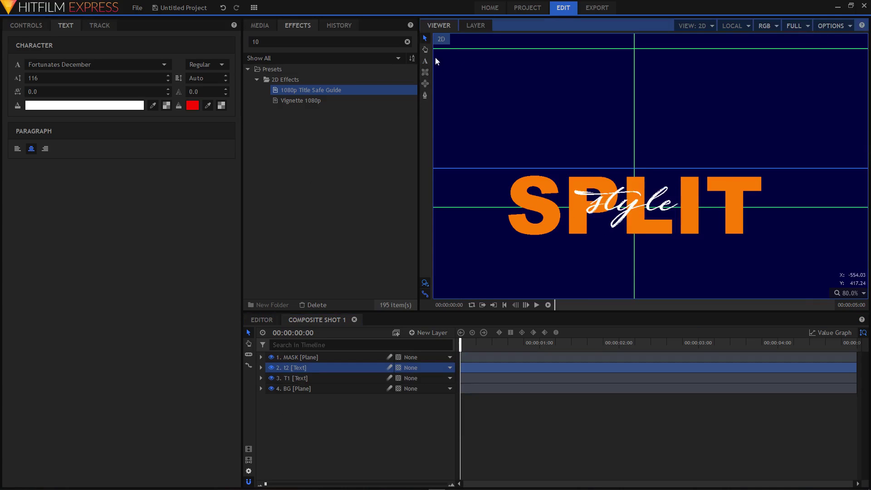
pyautogui.click(296, 40)
pyautogui.press('BackSpace')
pyautogui.press('BackSpace')
pyautogui.write('set')
pyautogui.moveTo(300, 90); pyautogui.dragTo(289, 377)
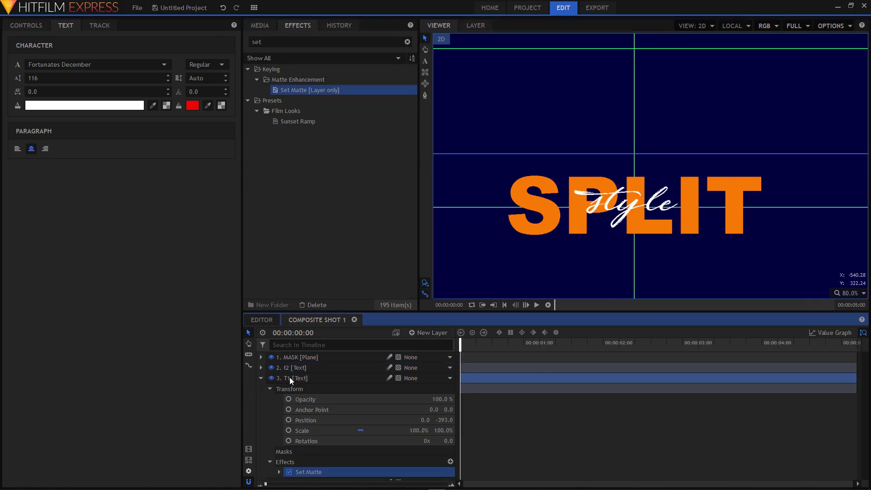
# - Set T1's Set Matte source to 1. MASK with Subtract blending
pyautogui.click(25, 24)
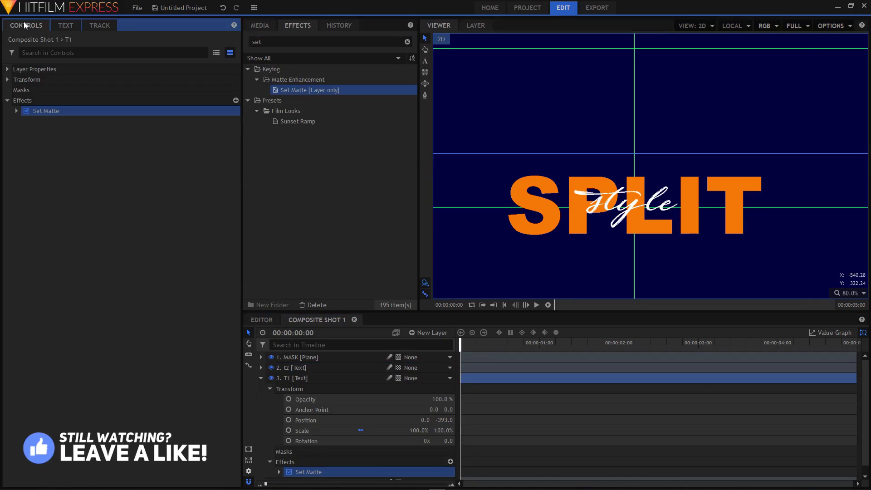
pyautogui.click(16, 111)
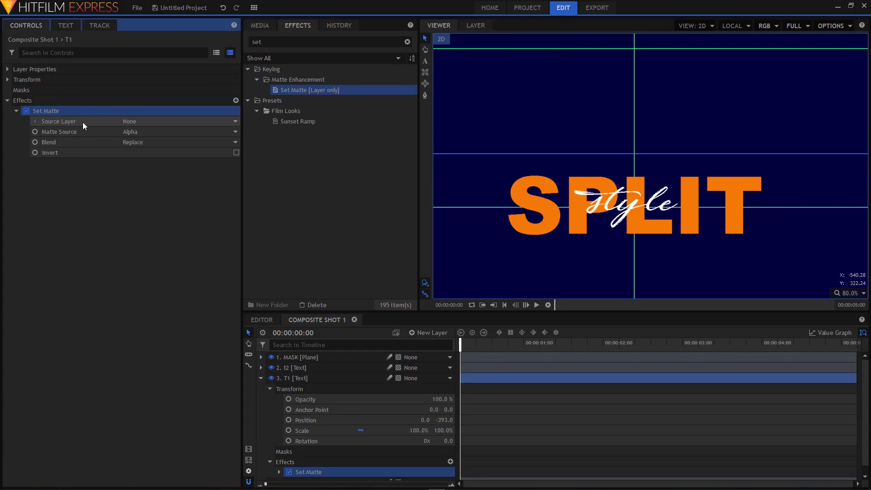
pyautogui.click(154, 121)
pyautogui.click(133, 140)
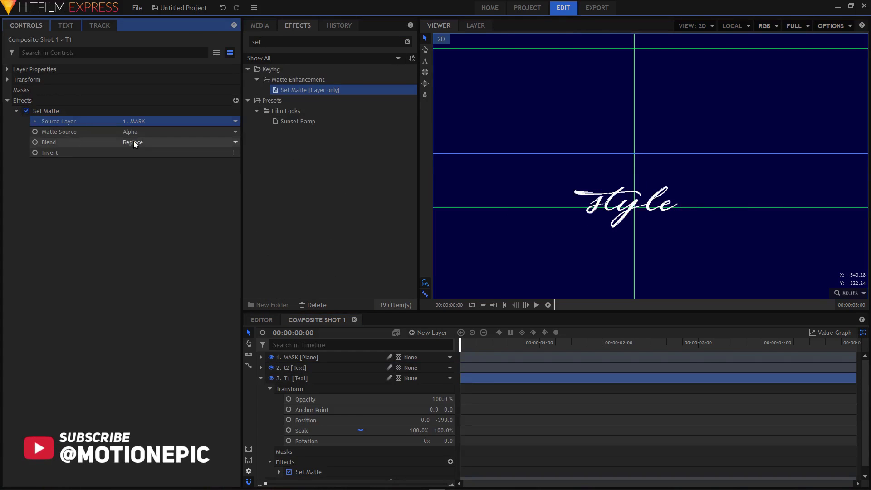
pyautogui.click(132, 142)
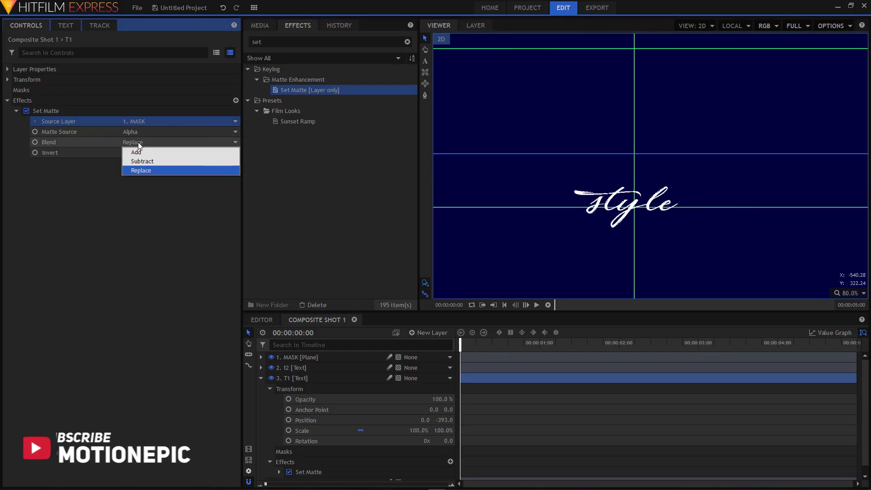
pyautogui.click(136, 160)
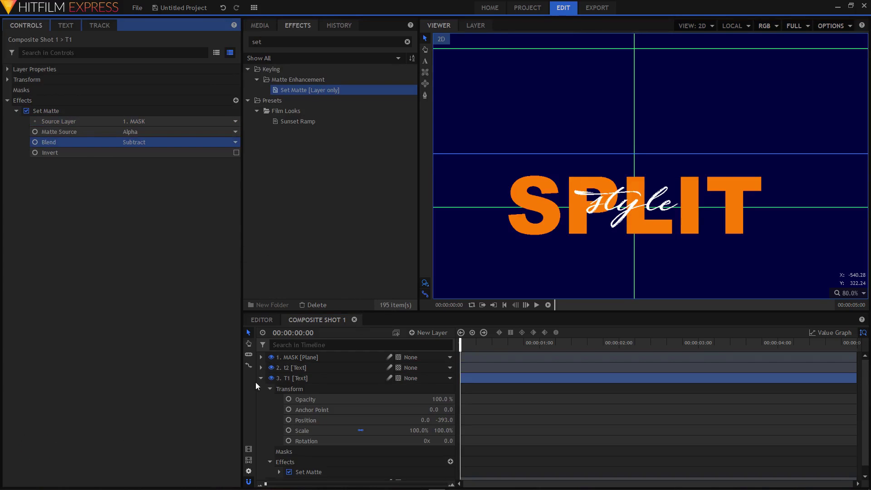
pyautogui.click(260, 378)
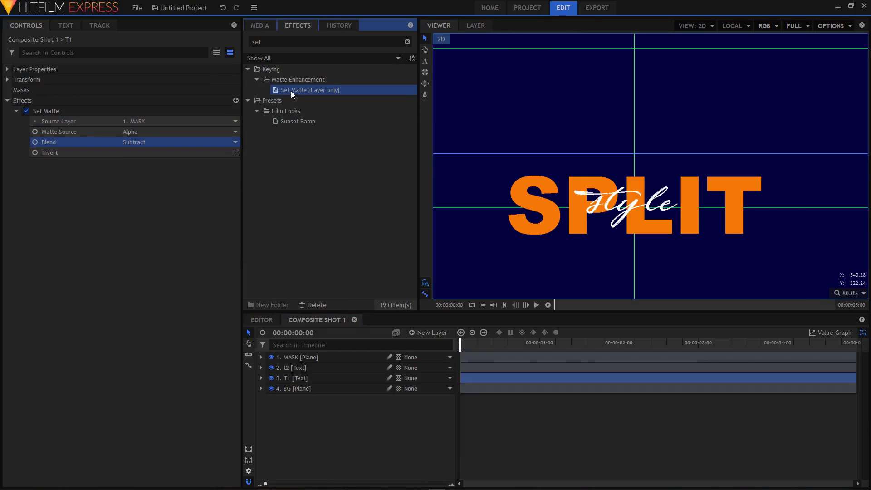
# - Set t2's Set Matte to source 1. MASK, Blend Subtract, with Invert ticked
pyautogui.click(297, 368)
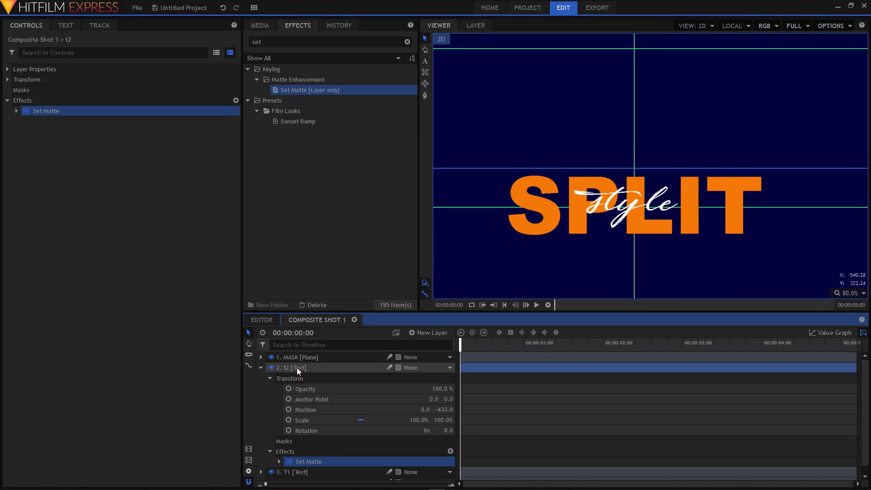
pyautogui.click(16, 110)
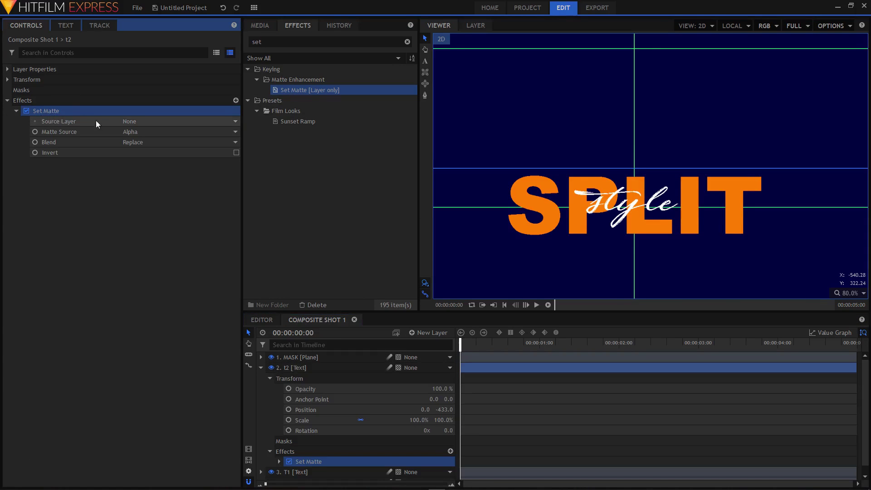
pyautogui.click(138, 120)
pyautogui.click(146, 140)
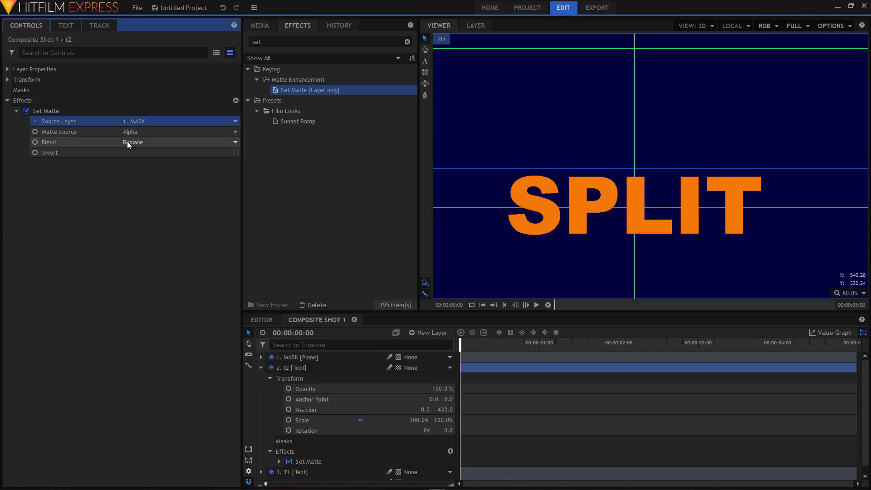
pyautogui.click(138, 142)
pyautogui.click(145, 161)
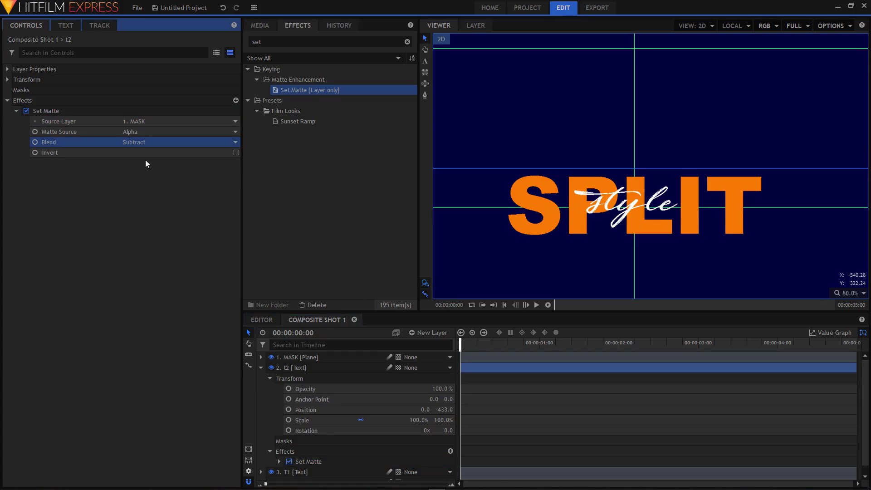
pyautogui.click(236, 153)
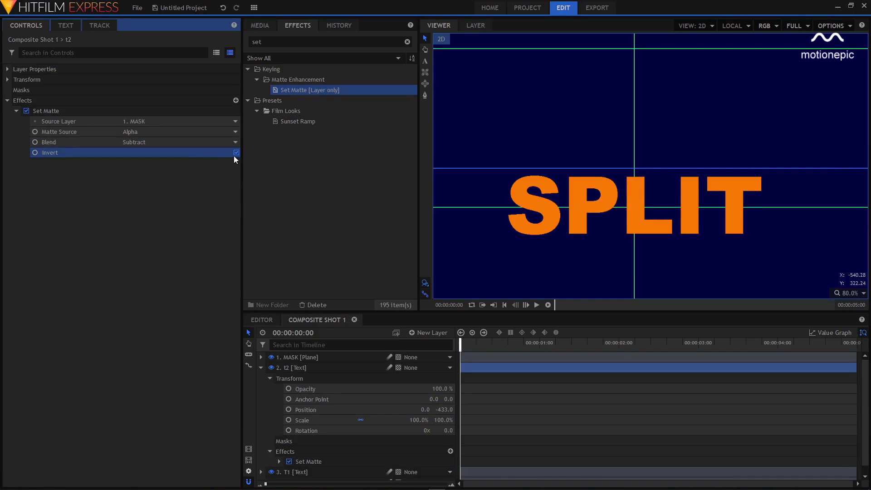
pyautogui.click(261, 367)
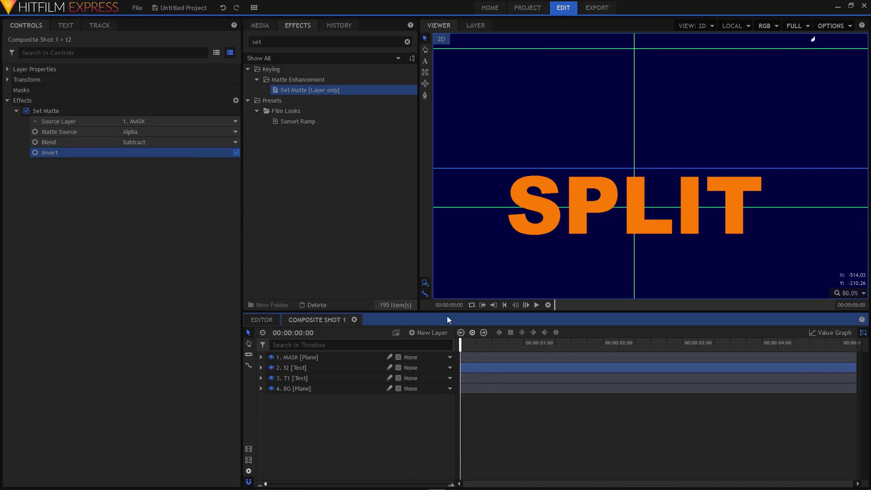
# - Delete the 1080p Title Safe Area effect from the BG plane
pyautogui.click(262, 388)
pyautogui.click(316, 421)
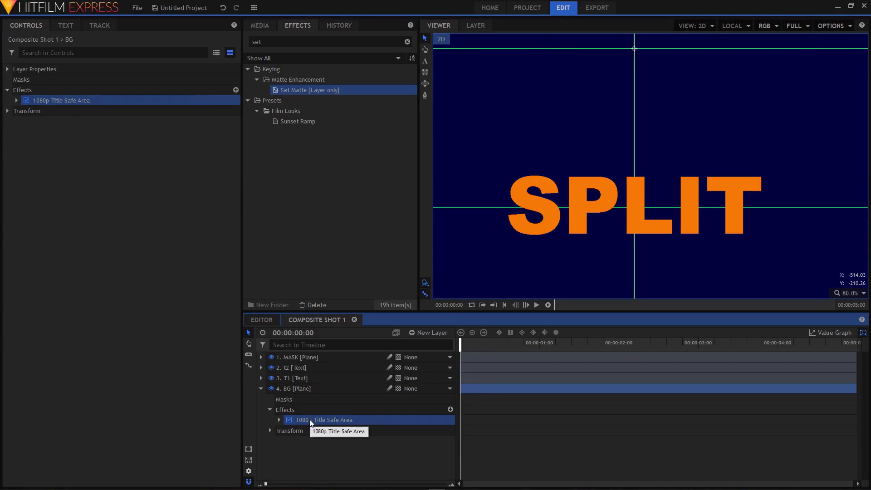
pyautogui.press('Delete')
pyautogui.click(262, 388)
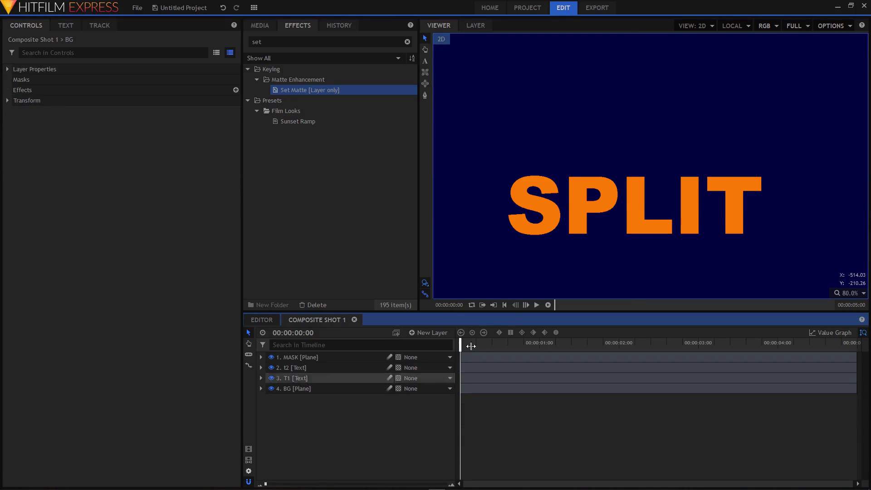
# - Play and pause a preview of the animation with MASK still visible
pyautogui.scroll(-1, 596, 205)
pyautogui.scroll(-4, 597, 202)
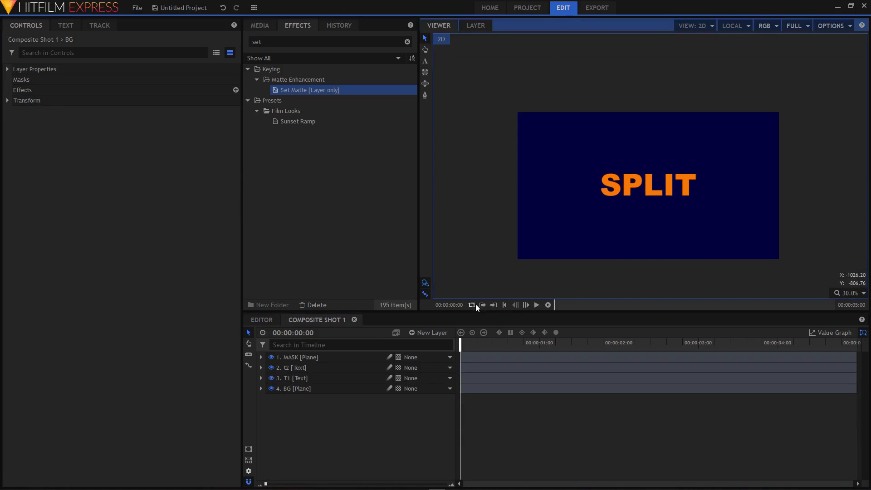
pyautogui.click(536, 305)
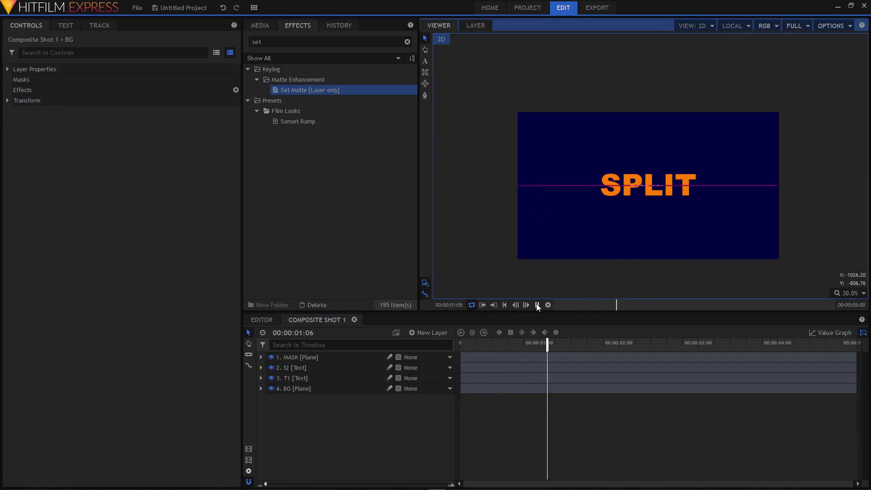
pyautogui.click(537, 305)
# - Hide the MASK layer and replay the SPLIT-to-style animation from near the start
pyautogui.scroll(2, 658, 165)
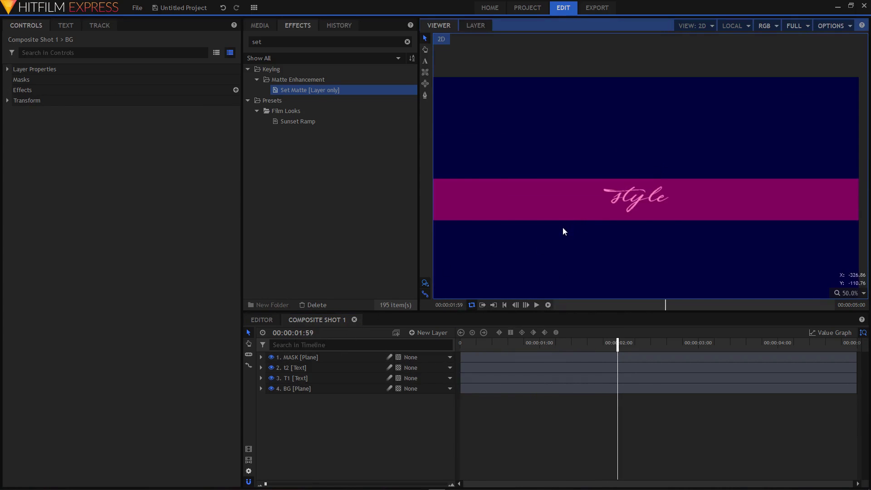
pyautogui.click(271, 357)
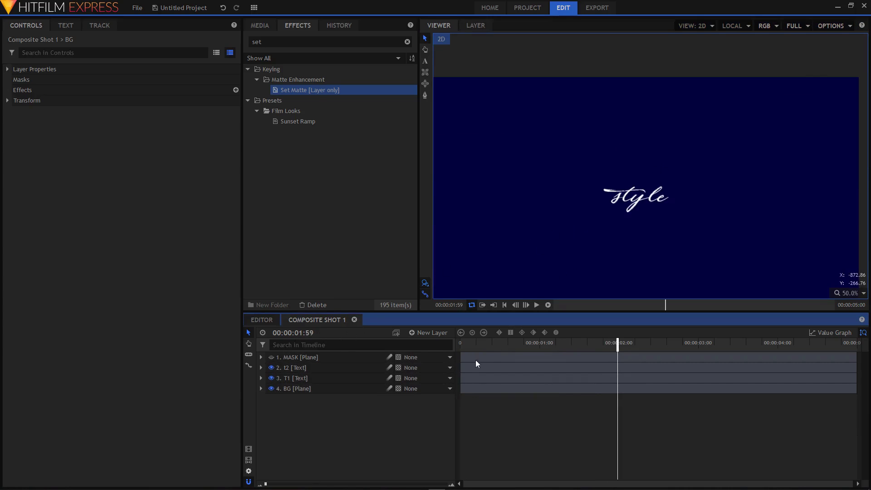
pyautogui.click(466, 343)
pyautogui.click(535, 305)
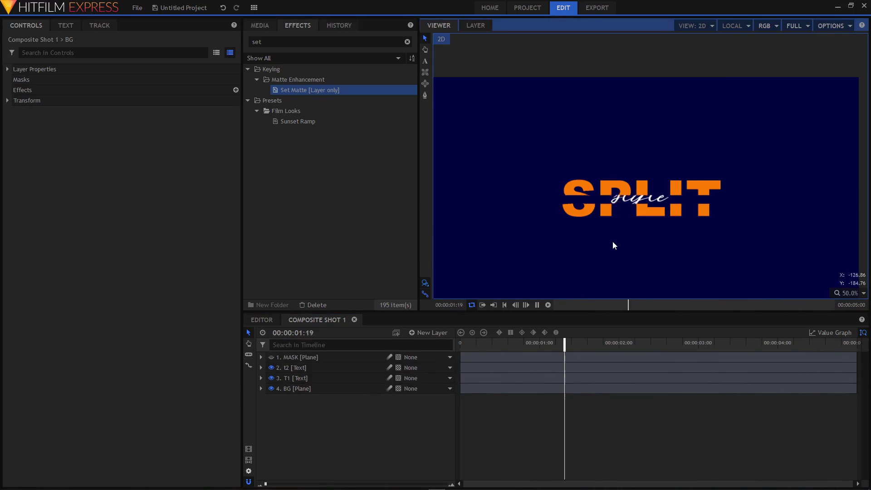
pyautogui.click(536, 305)
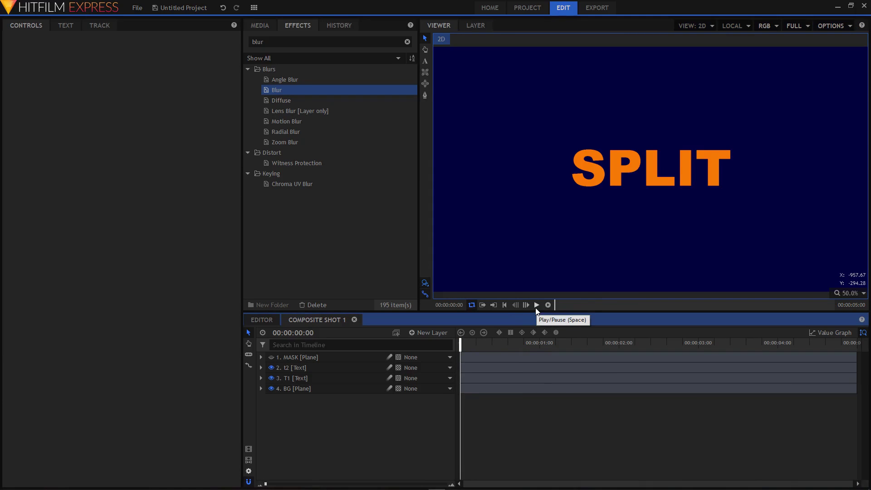